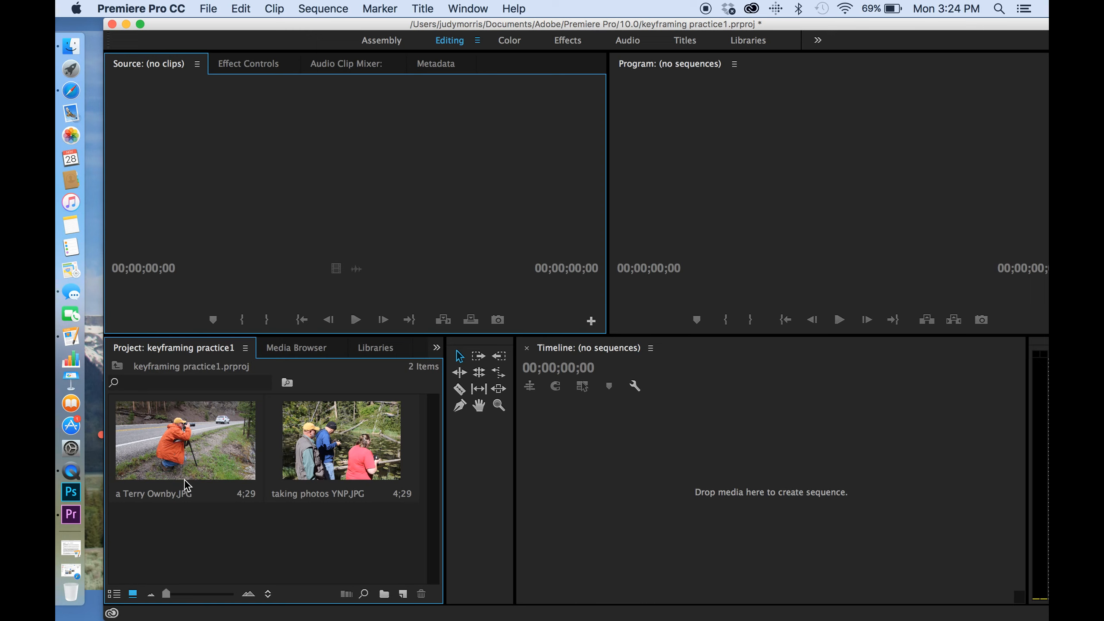
{"action": "left_click", "coordinate": [165, 457]}
{"action": "left_click", "coordinate": [352, 441]}
{"action": "left_click_drag", "start_coordinate": [342, 446], "coordinate": [708, 481]}
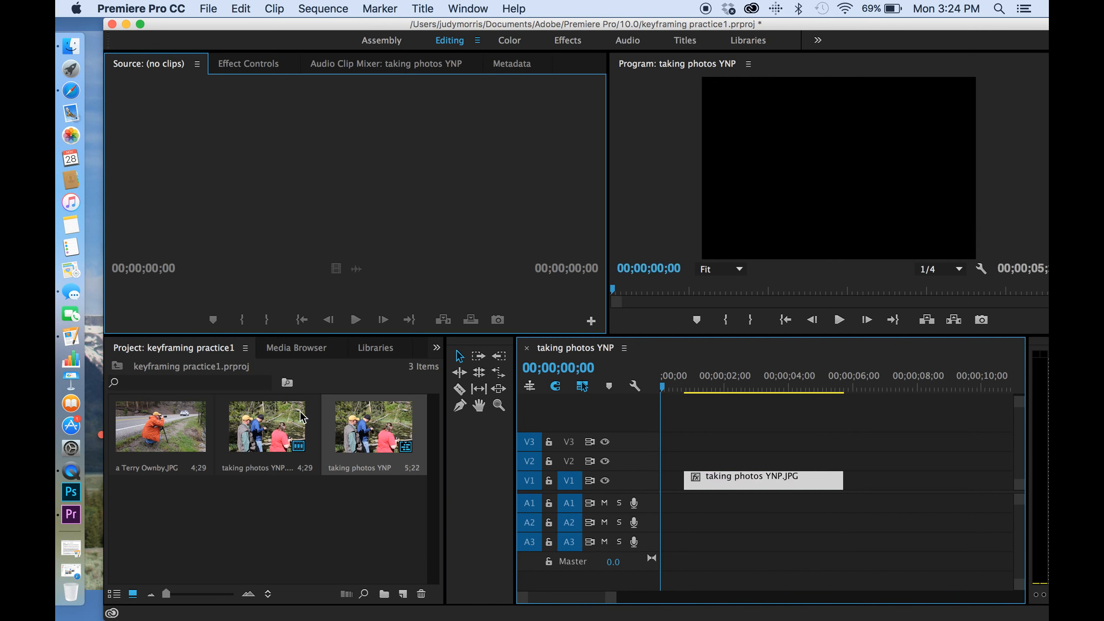
{"action": "left_click", "coordinate": [173, 435]}
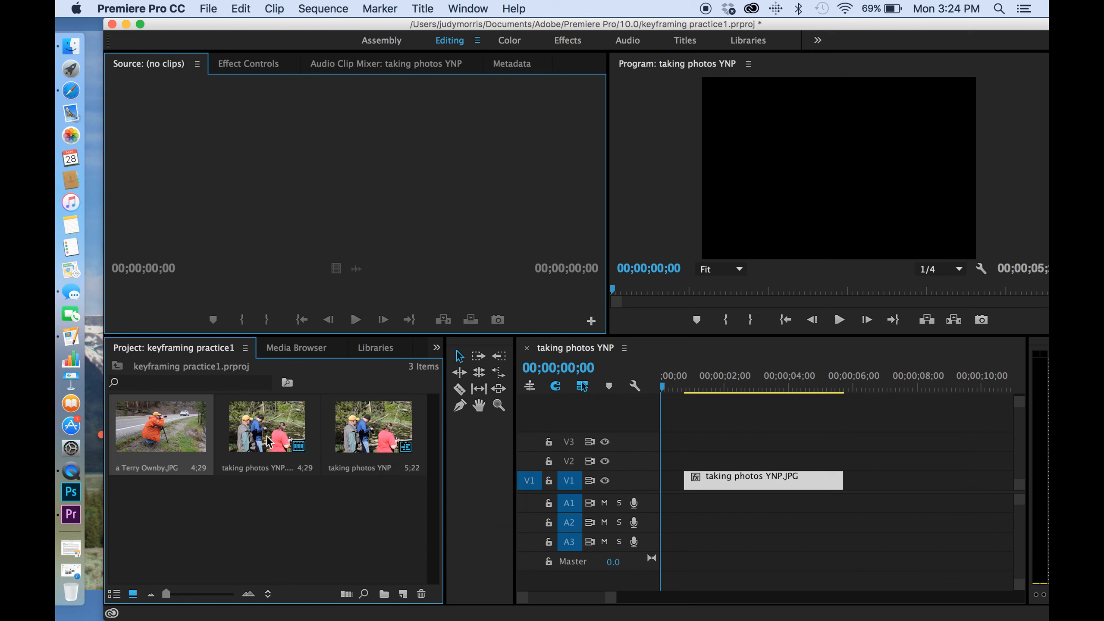
{"action": "left_click_drag", "start_coordinate": [171, 429], "coordinate": [849, 483]}
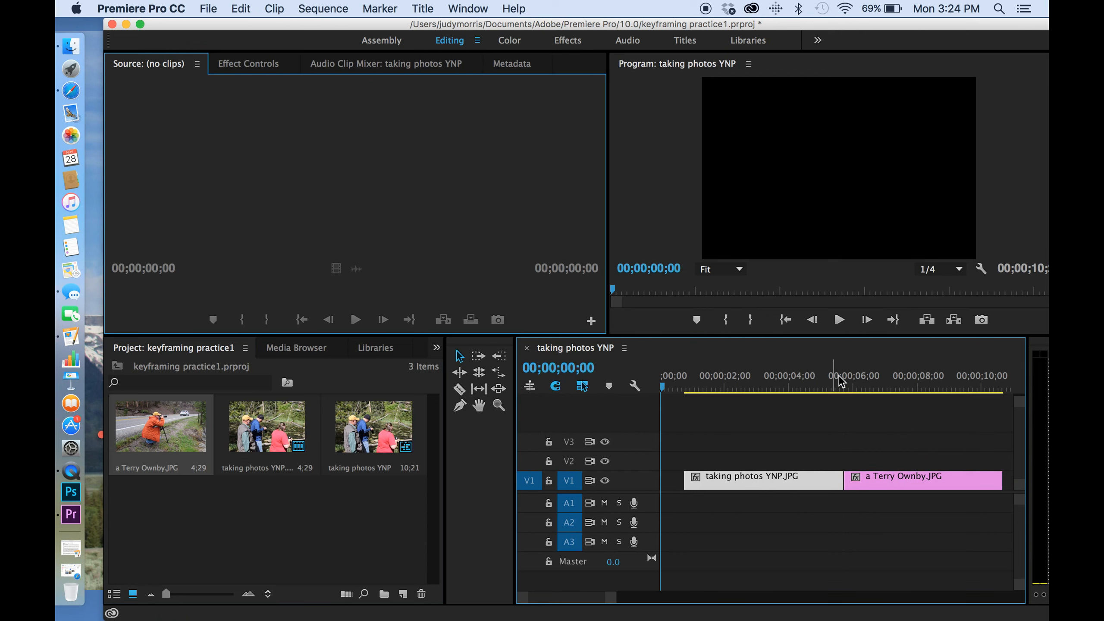
Step: Scrub through the sequence to preview both images
{"action": "left_click", "coordinate": [883, 376]}
{"action": "left_click", "coordinate": [794, 376]}
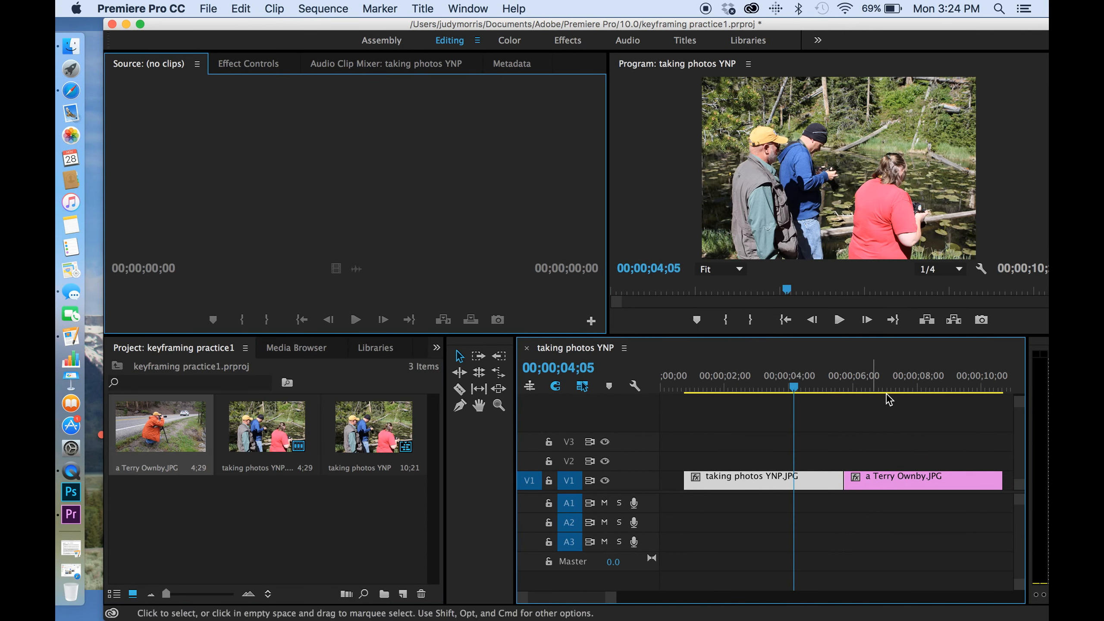
{"action": "left_click", "coordinate": [898, 377]}
{"action": "key", "text": "Left"}
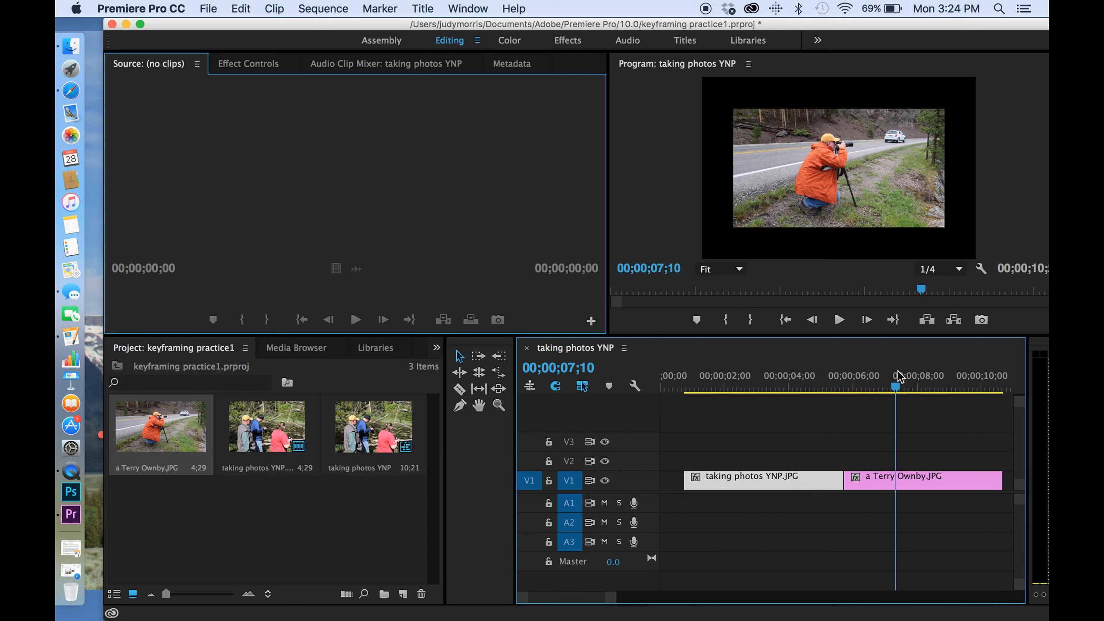
{"action": "left_click", "coordinate": [821, 385]}
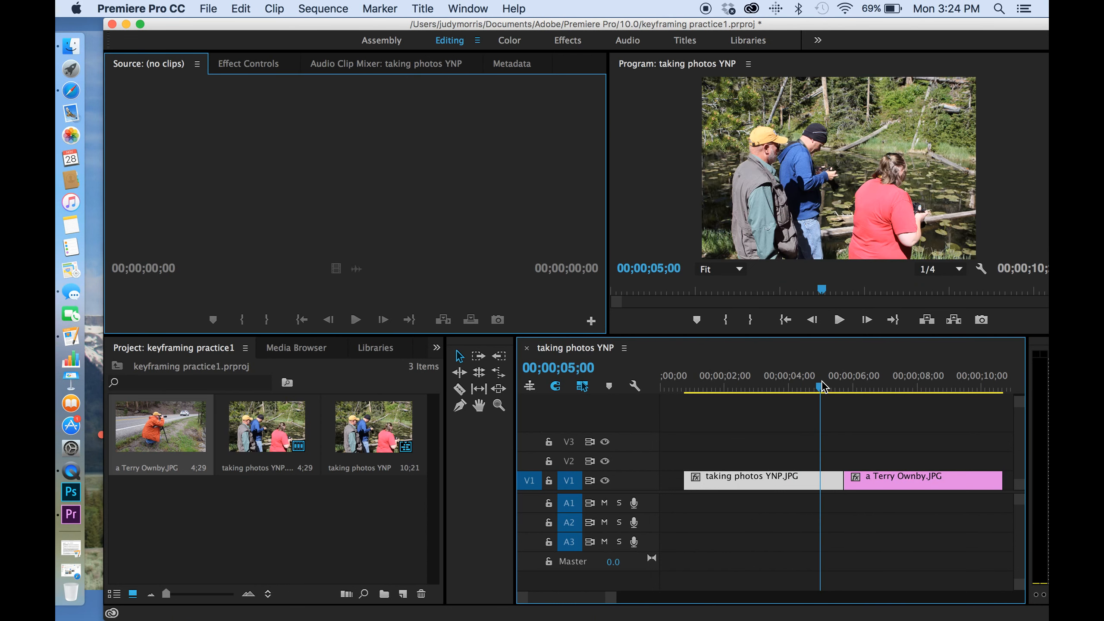
{"action": "left_click", "coordinate": [904, 377]}
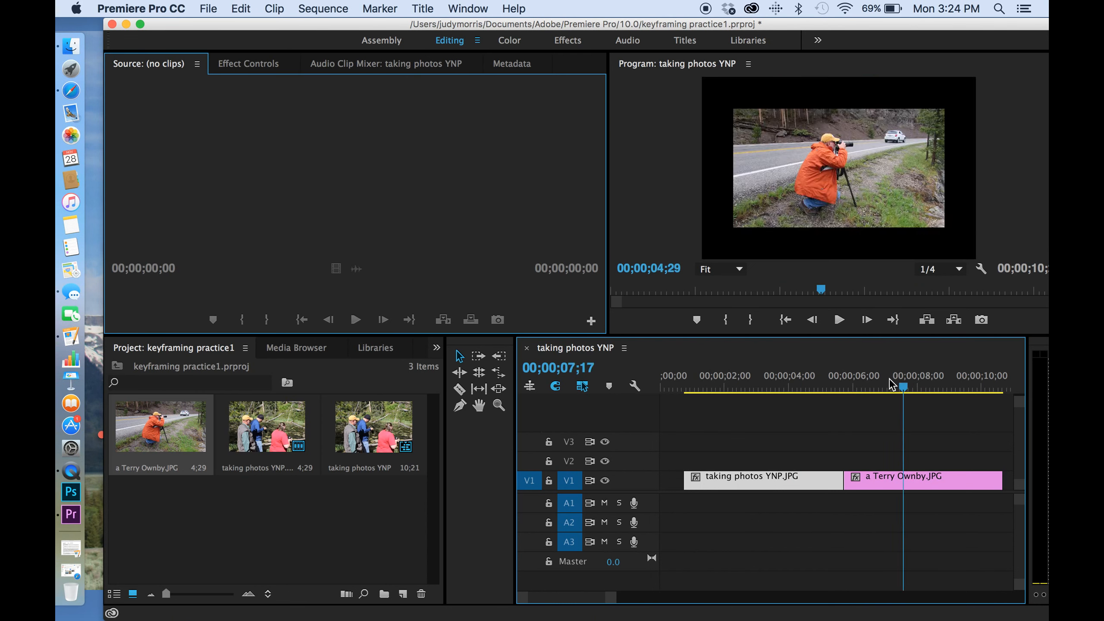
{"action": "left_click", "coordinate": [915, 487]}
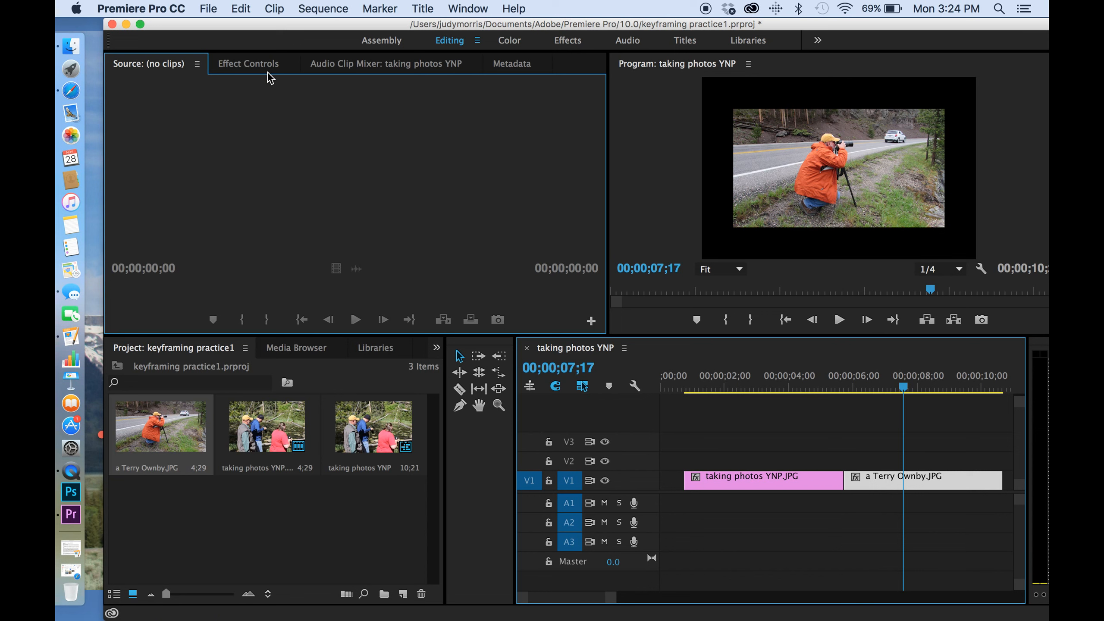
{"action": "left_click", "coordinate": [254, 68]}
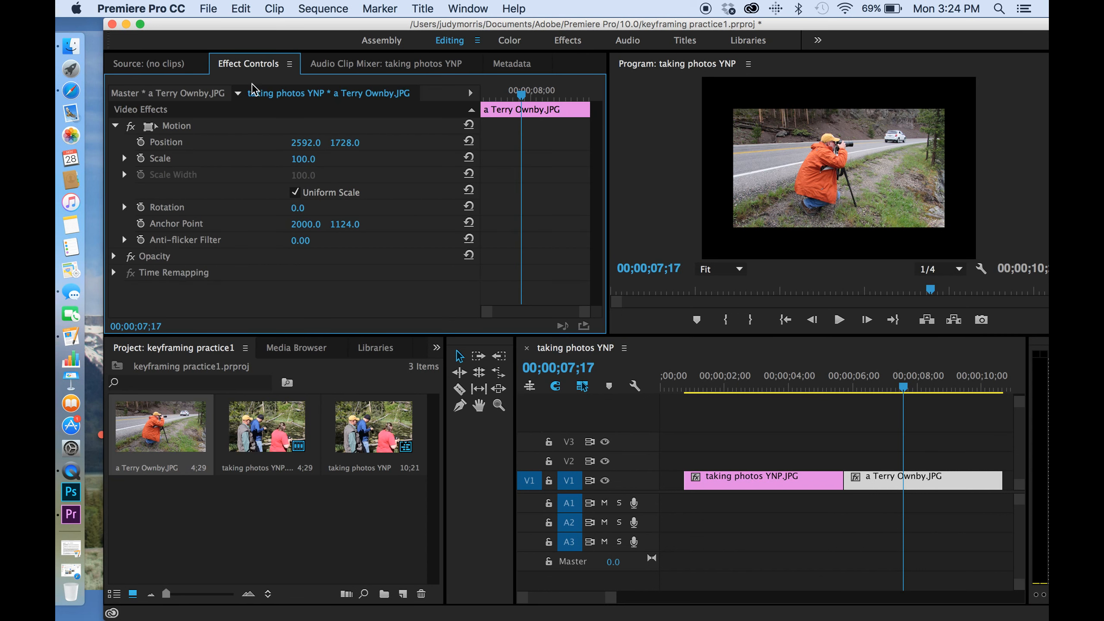
{"action": "left_click", "coordinate": [309, 159]}
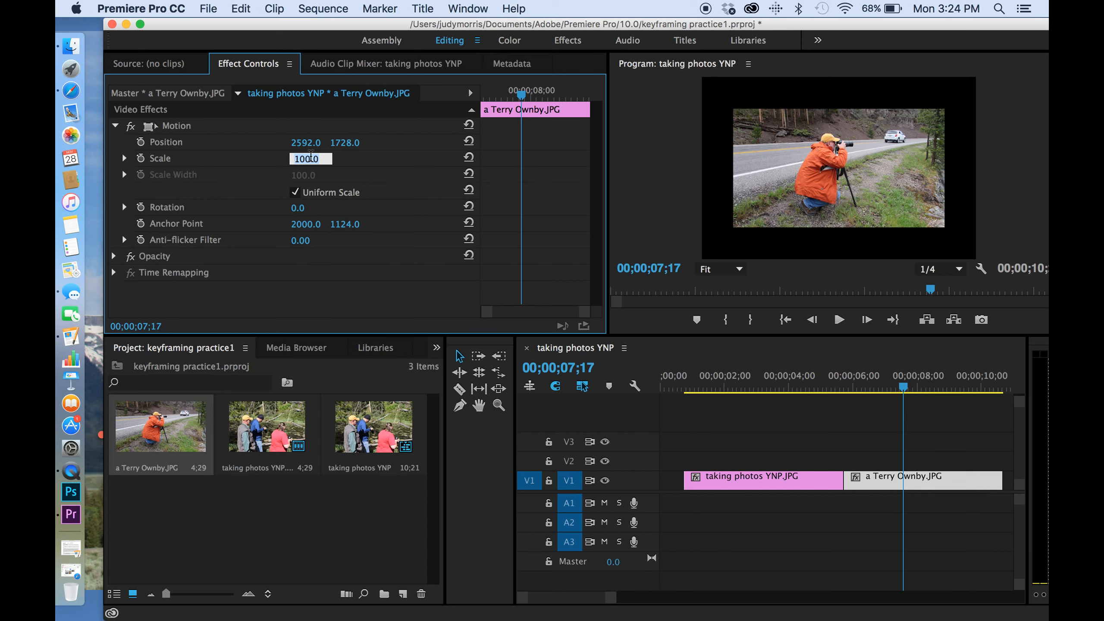
{"action": "type", "text": "150"}
{"action": "key", "text": "Return"}
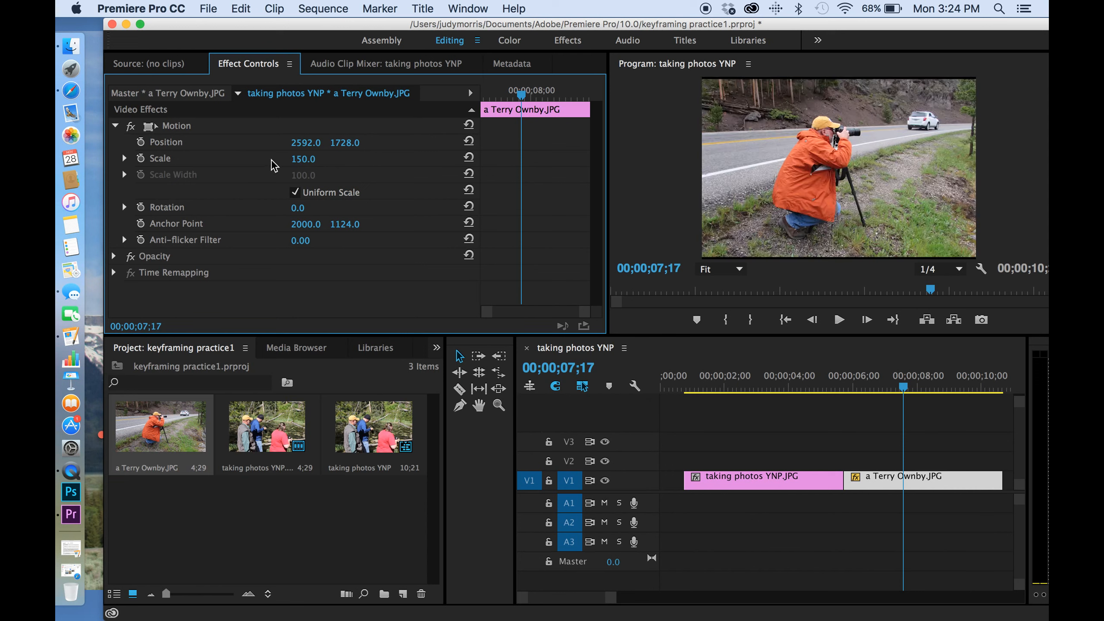
Step: Scrub through the first clip in the timeline to preview it
{"action": "left_click", "coordinate": [824, 384]}
{"action": "left_click_drag", "start_coordinate": [825, 385], "coordinate": [738, 416]}
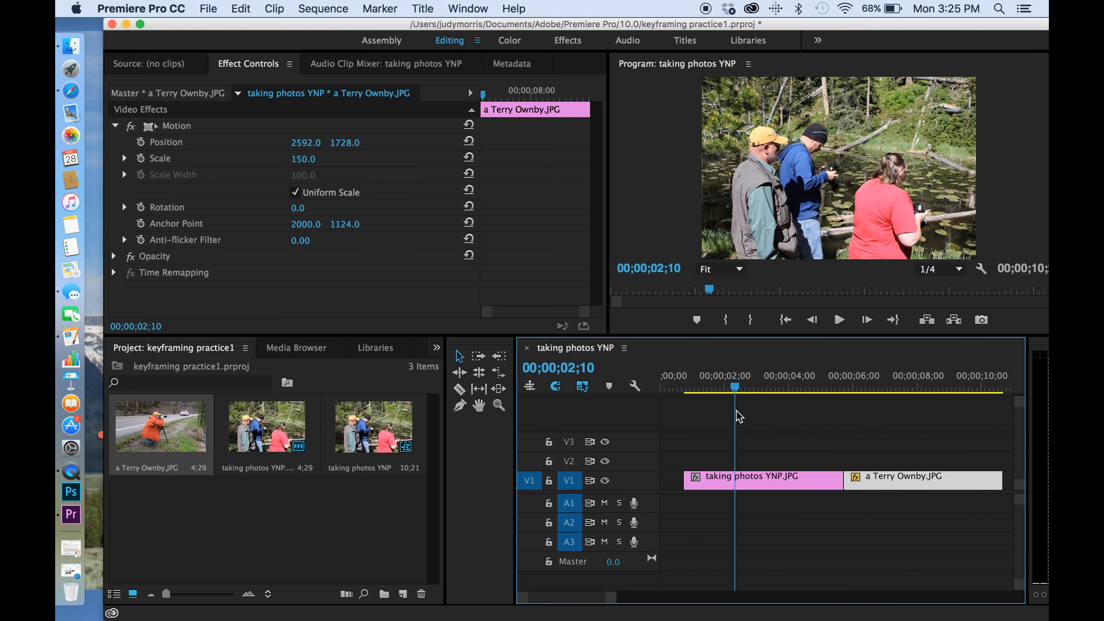
{"action": "left_click_drag", "start_coordinate": [739, 417], "coordinate": [762, 387]}
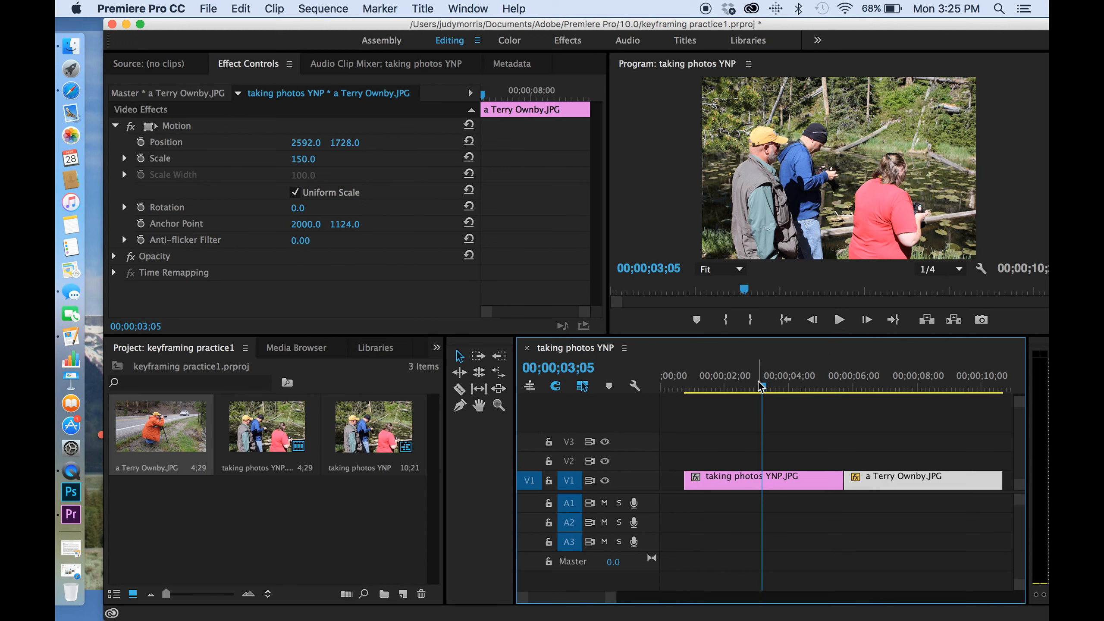
{"action": "left_click_drag", "start_coordinate": [745, 386], "coordinate": [700, 386]}
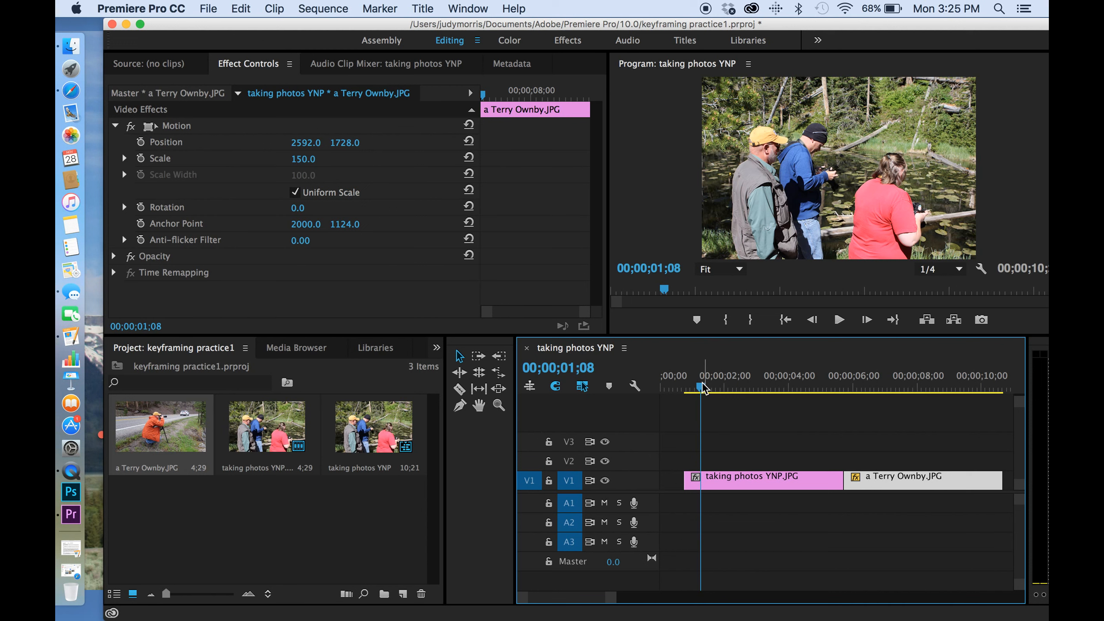
{"action": "left_click_drag", "start_coordinate": [701, 392], "coordinate": [725, 388]}
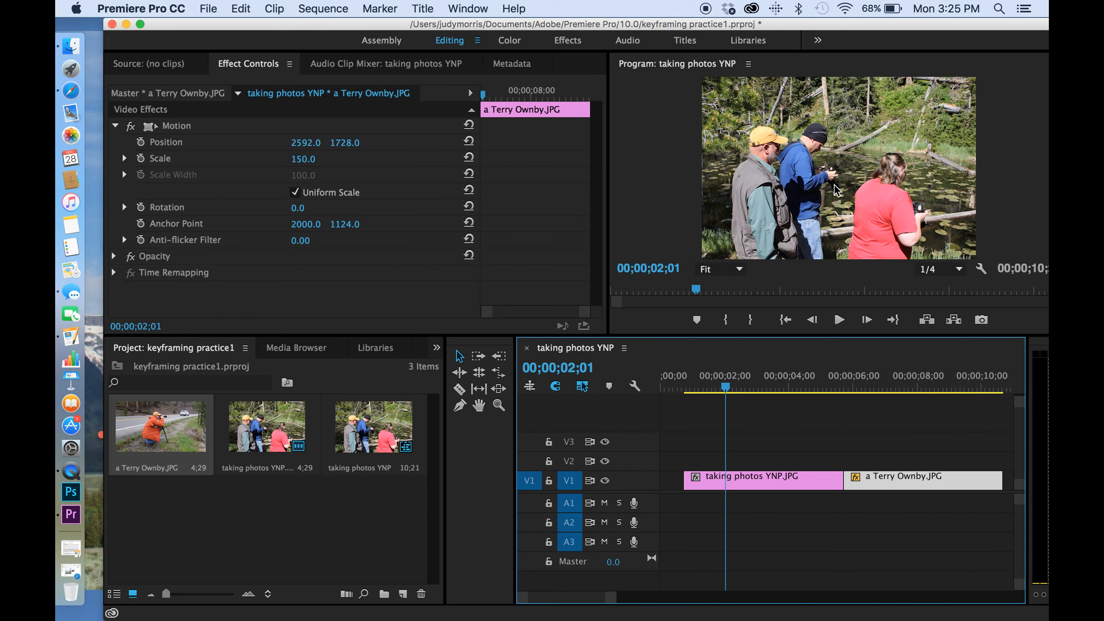
{"action": "left_click_drag", "start_coordinate": [729, 395], "coordinate": [701, 397]}
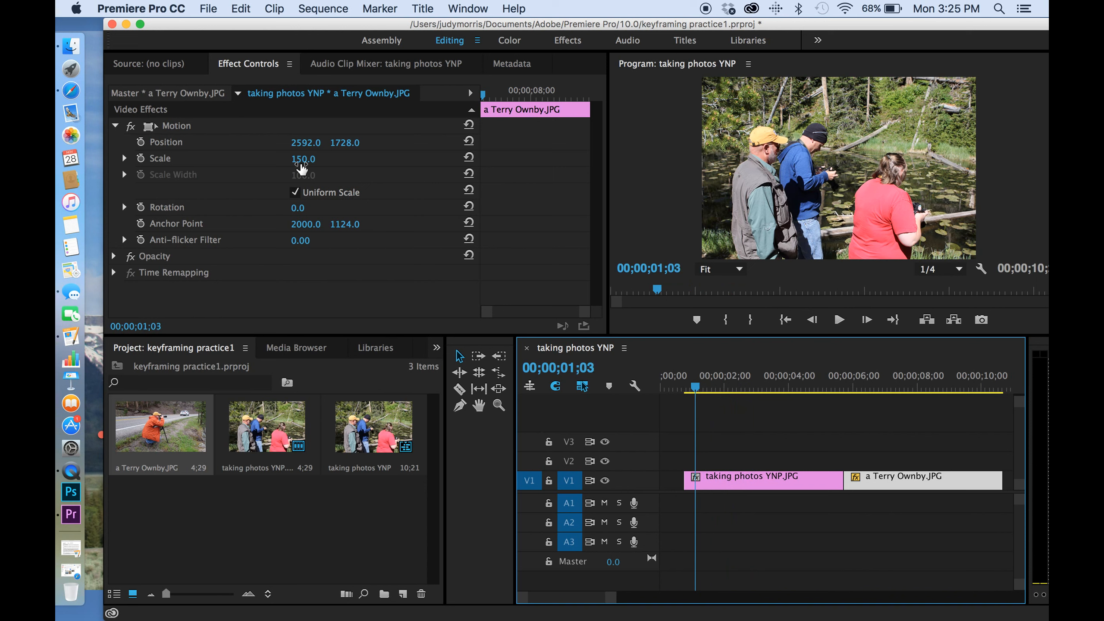
{"action": "left_click", "coordinate": [161, 64]}
{"action": "left_click", "coordinate": [247, 65]}
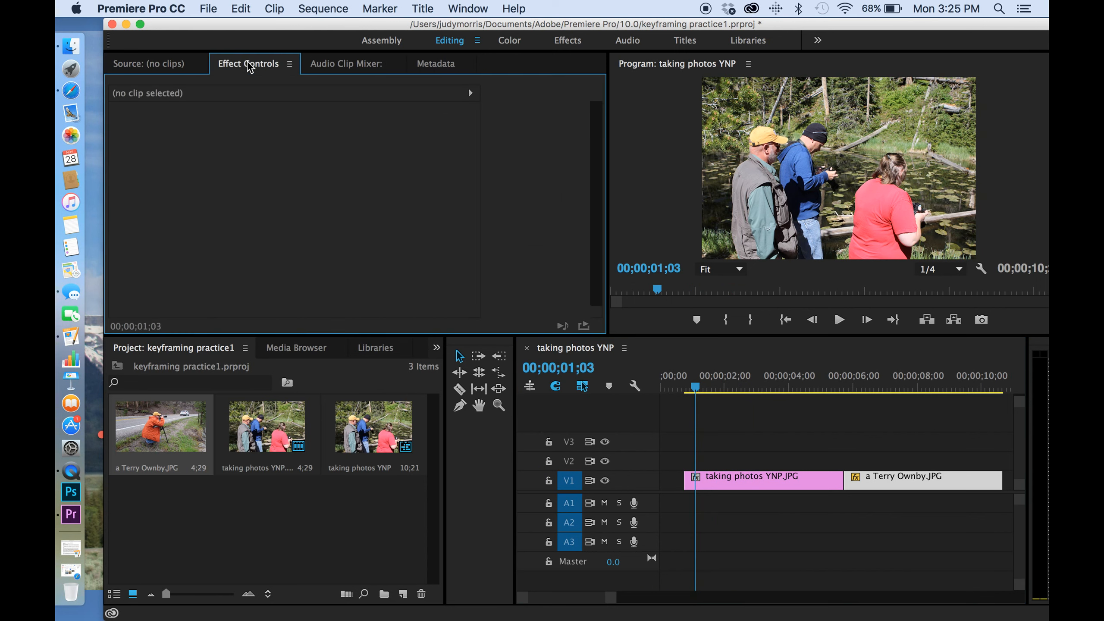
{"action": "left_click", "coordinate": [184, 67]}
{"action": "left_click", "coordinate": [238, 68]}
{"action": "left_click", "coordinate": [173, 64]}
{"action": "left_click", "coordinate": [251, 64]}
{"action": "left_click", "coordinate": [182, 66]}
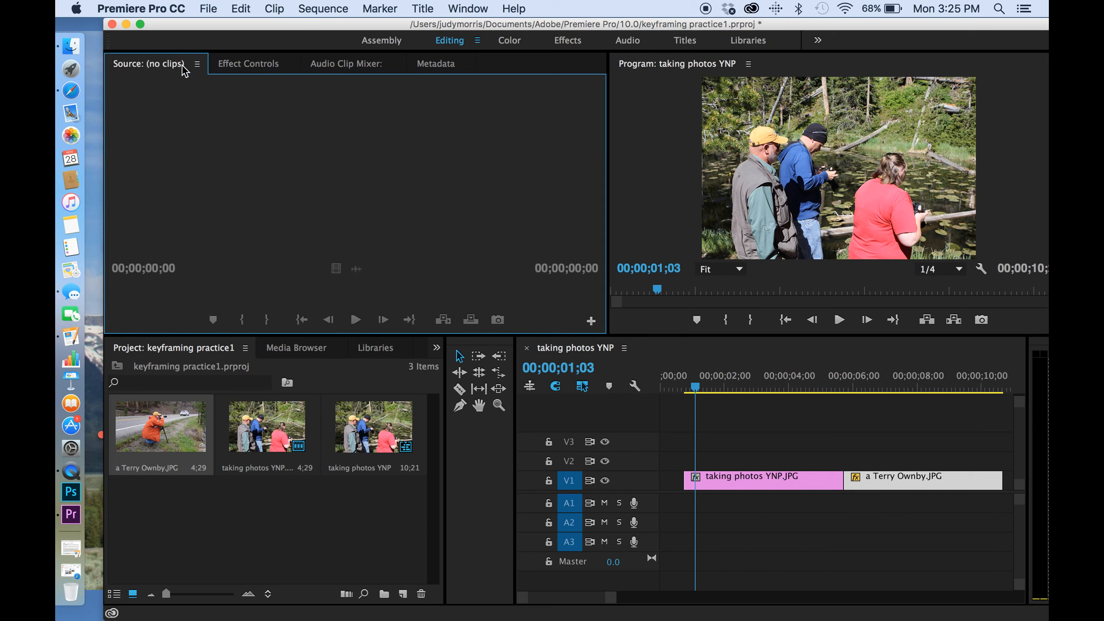
Step: Add starting Position and Scale keyframes to the taking photos YNP.JPG clip at 00;00;01;11
{"action": "double_click", "coordinate": [146, 418]}
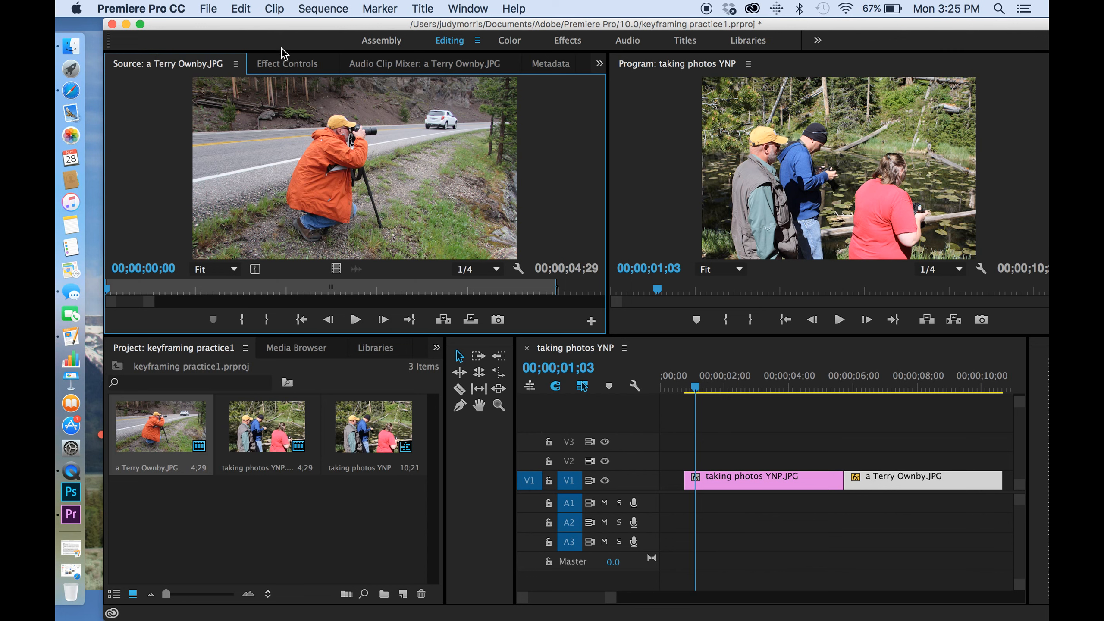
{"action": "left_click", "coordinate": [287, 64]}
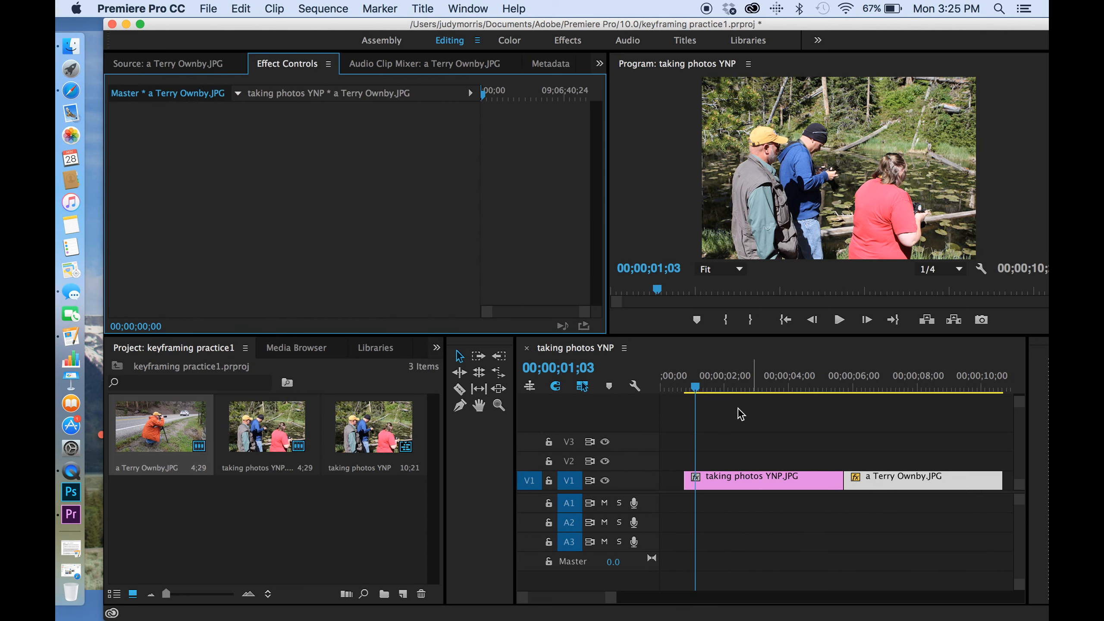
{"action": "left_click", "coordinate": [765, 478]}
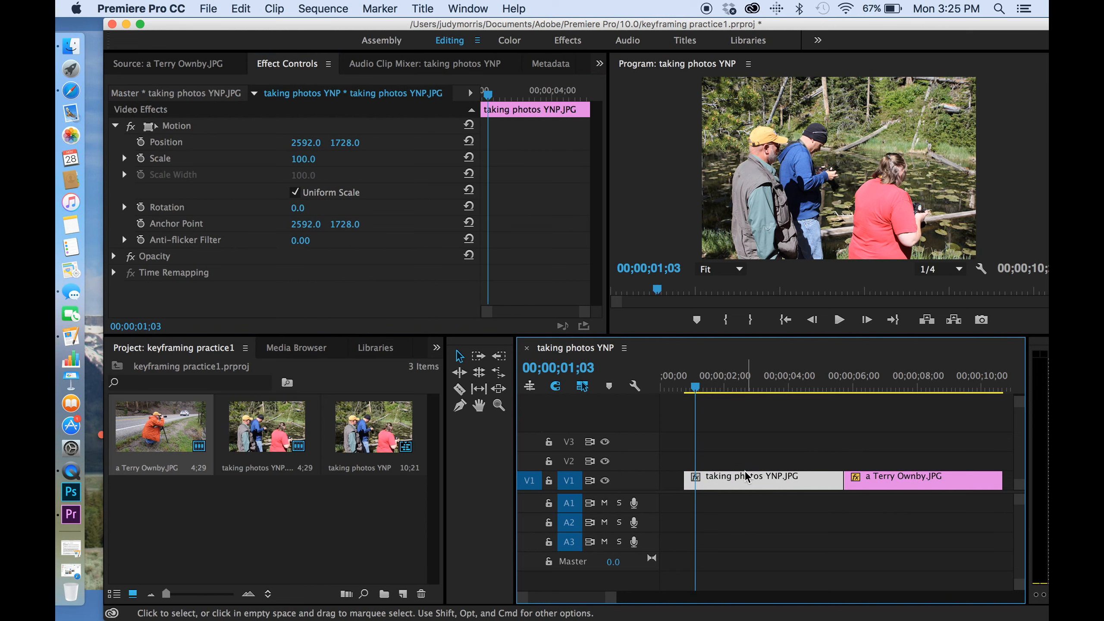
{"action": "double_click", "coordinate": [745, 484]}
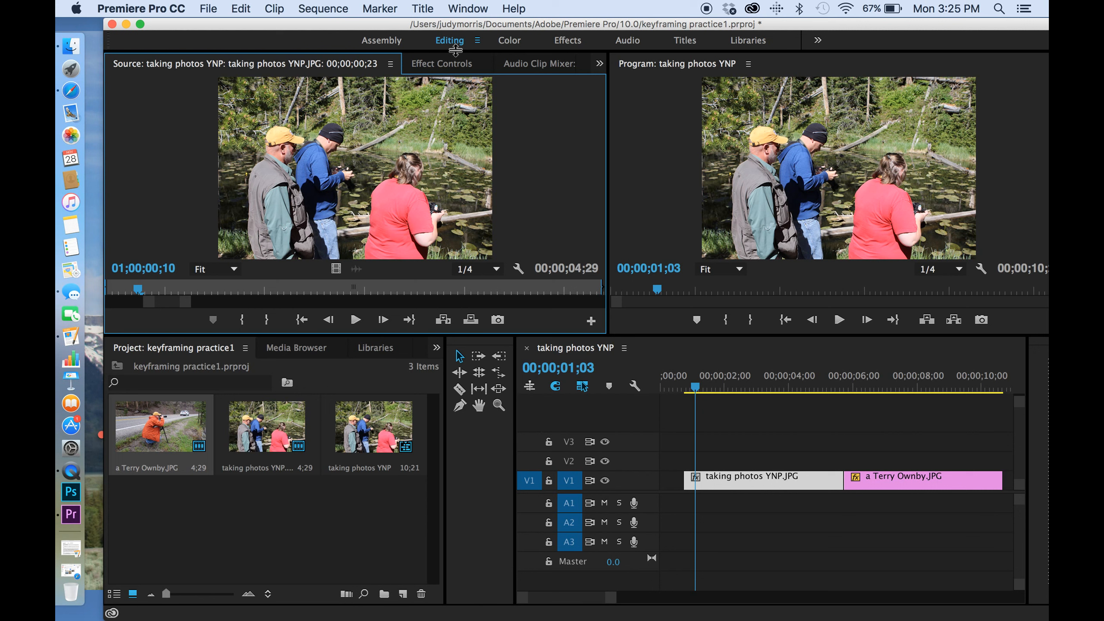
{"action": "left_click", "coordinate": [447, 63]}
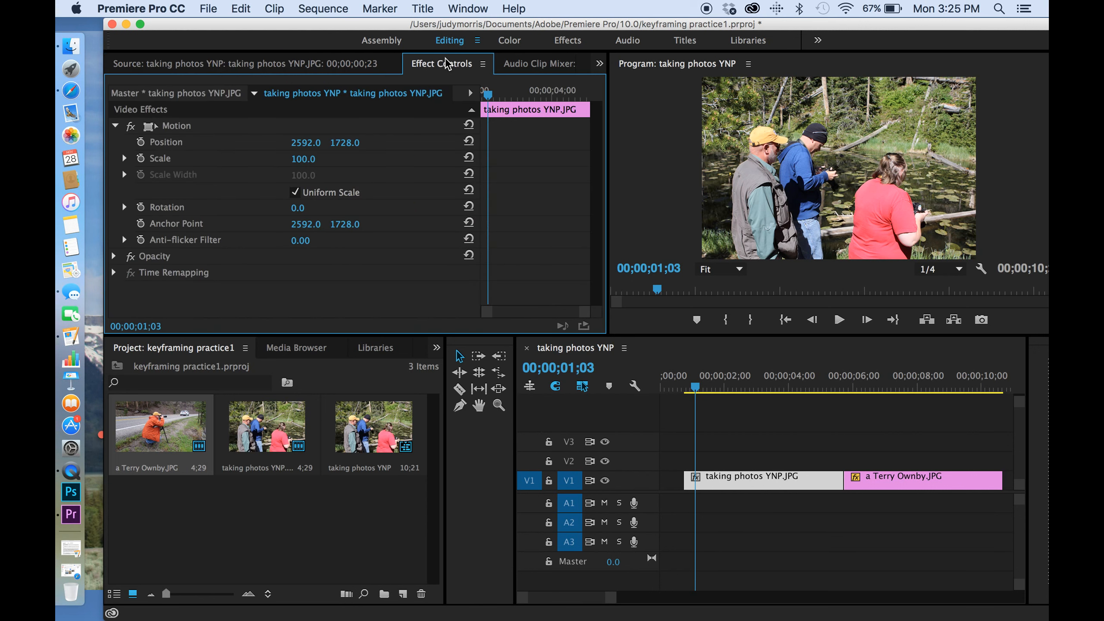
{"action": "left_click", "coordinate": [739, 481]}
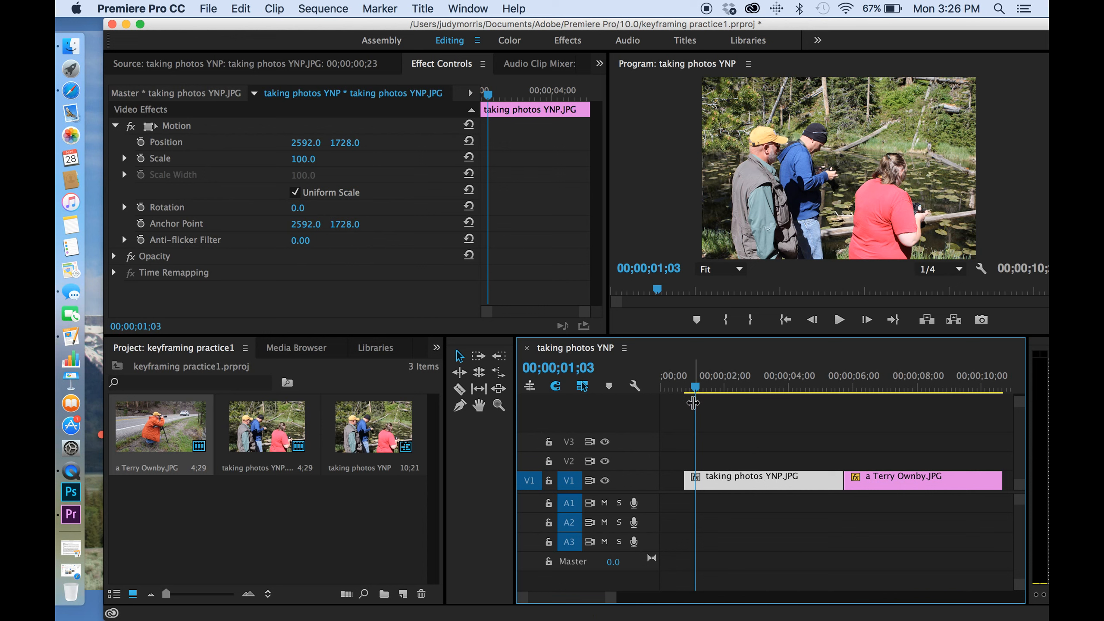
{"action": "left_click_drag", "start_coordinate": [697, 394], "coordinate": [734, 387]}
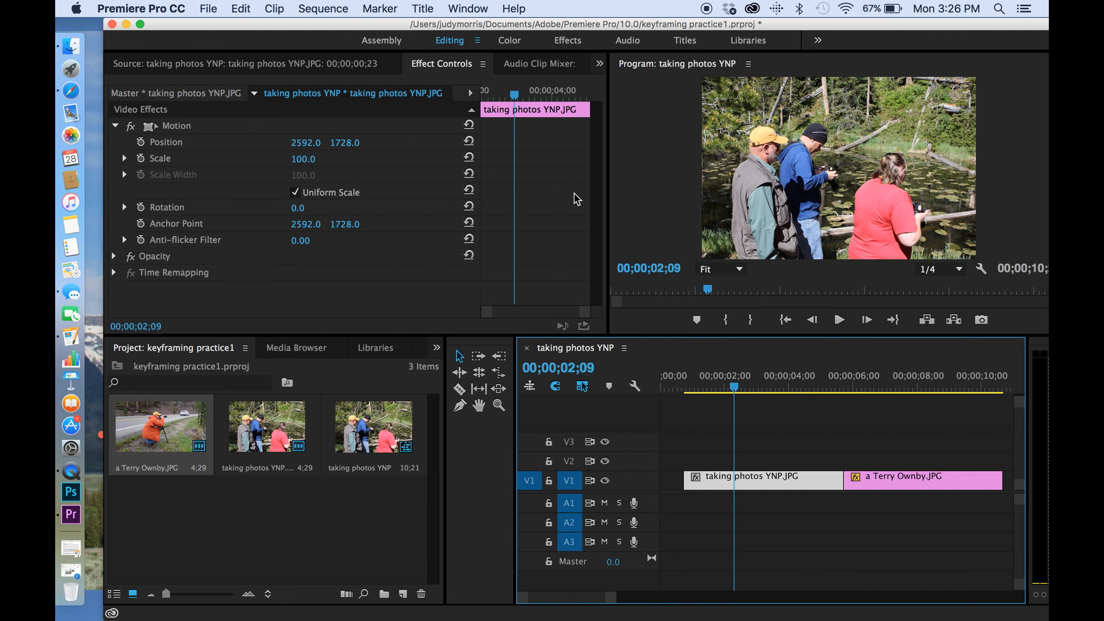
{"action": "mouse_move", "coordinate": [733, 389]}
{"action": "left_mouse_down"}
{"action": "mouse_move", "coordinate": [748, 387]}
{"action": "mouse_move", "coordinate": [712, 386]}
{"action": "left_mouse_up"}
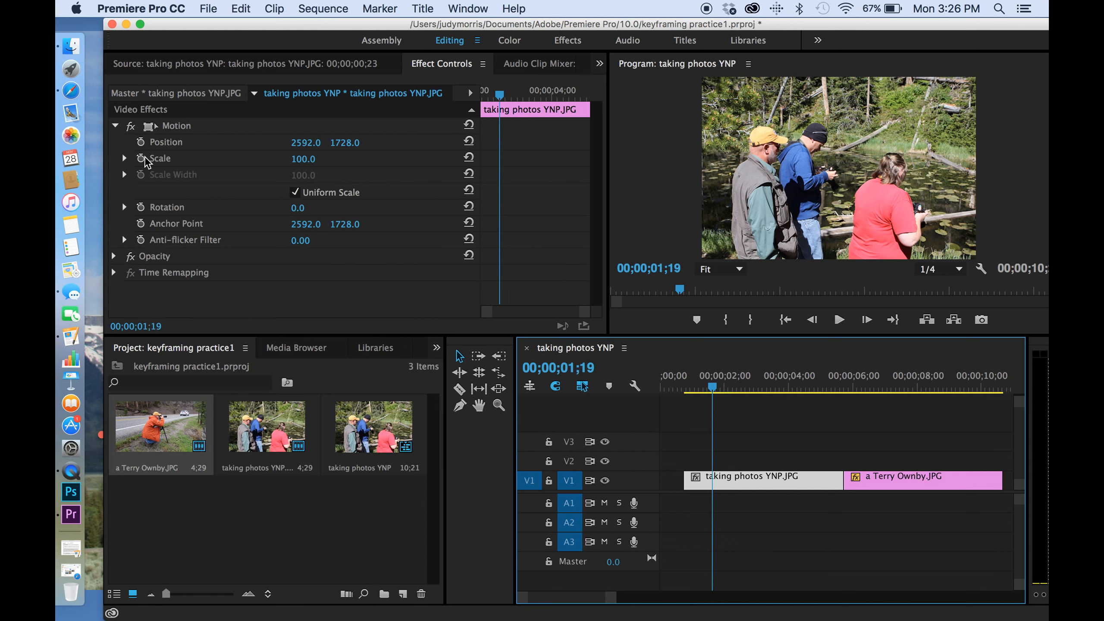
{"action": "mouse_move", "coordinate": [712, 387]}
{"action": "left_mouse_down"}
{"action": "mouse_move", "coordinate": [832, 387]}
{"action": "mouse_move", "coordinate": [697, 397]}
{"action": "left_mouse_up"}
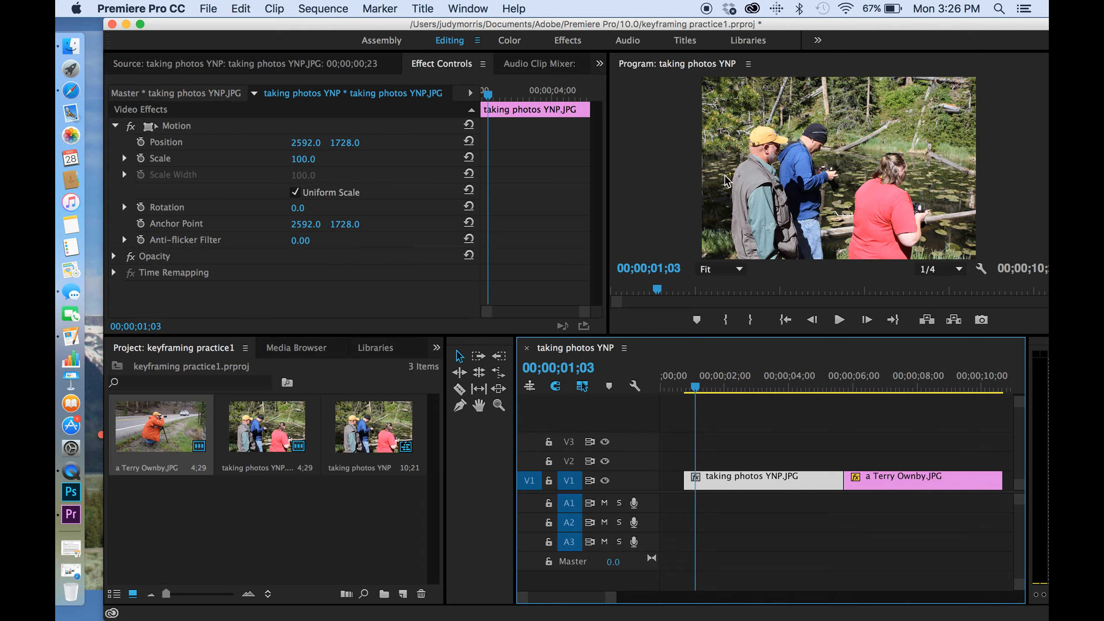
{"action": "left_click_drag", "start_coordinate": [699, 390], "coordinate": [708, 393]}
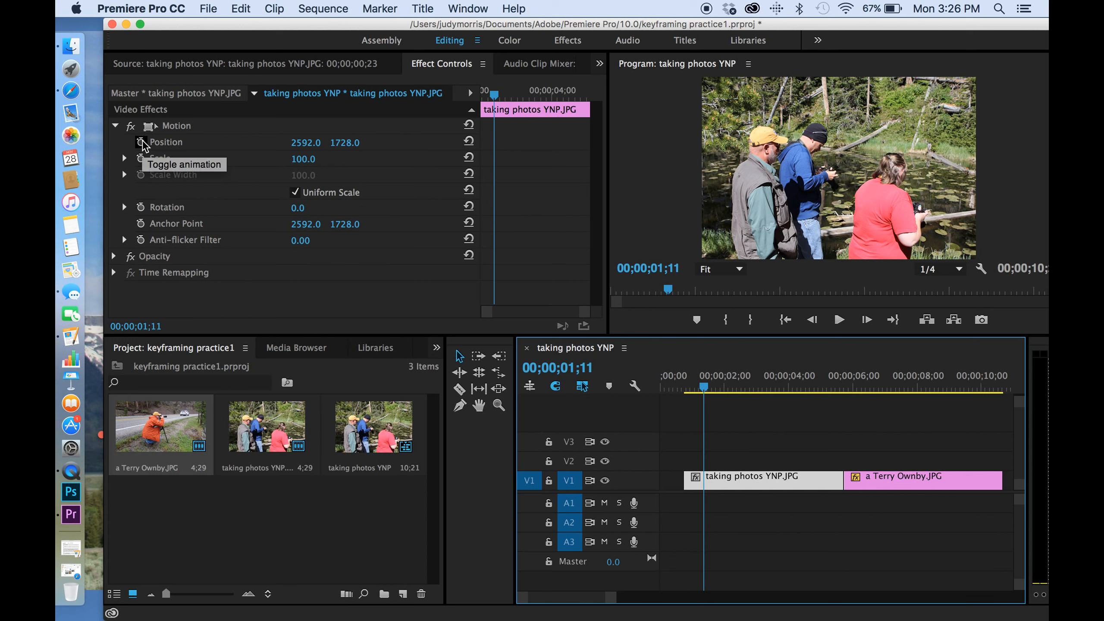
{"action": "left_click", "coordinate": [141, 143]}
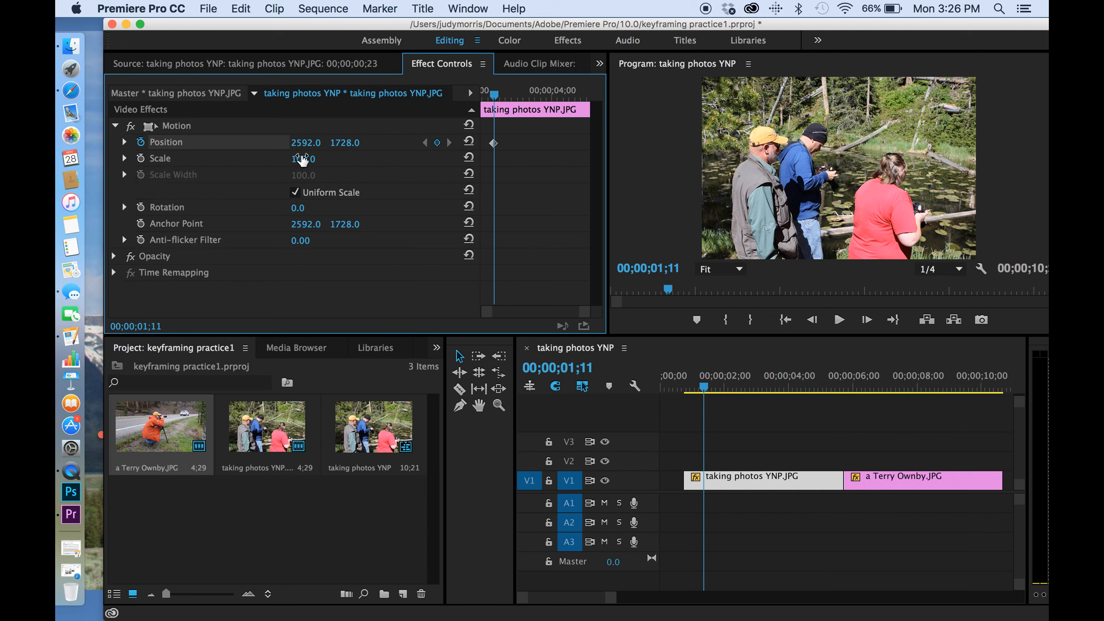
{"action": "left_click", "coordinate": [141, 159]}
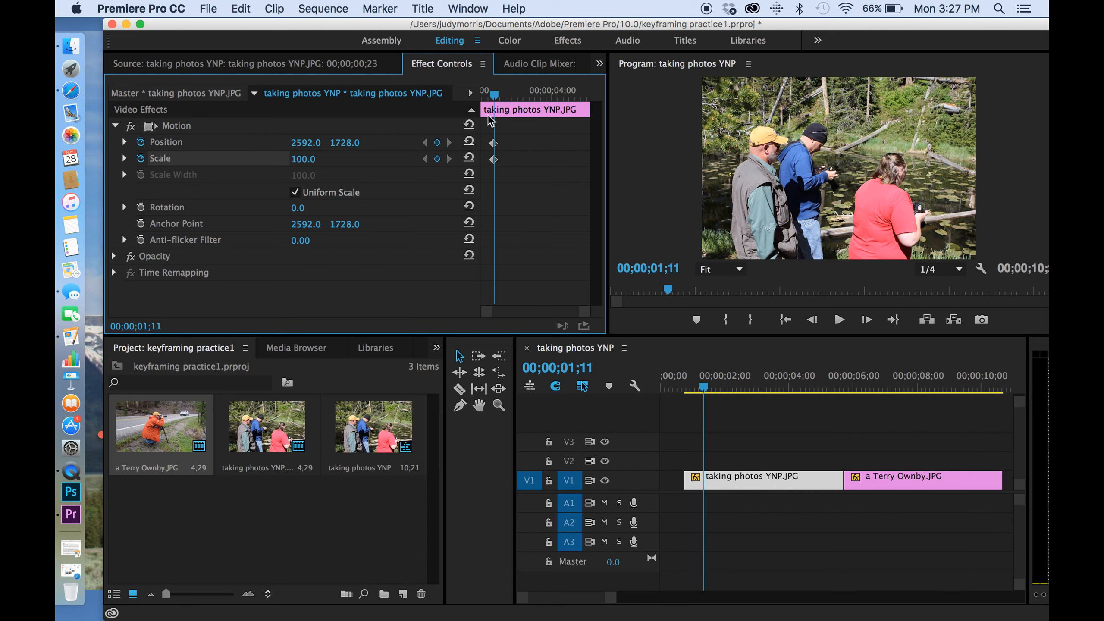
Step: At 00;00;05;13, set the clip's Scale to 667 and Position to 3506.0, 1306.0
{"action": "left_click_drag", "start_coordinate": [494, 96], "coordinate": [581, 101]}
{"action": "mouse_move", "coordinate": [820, 386]}
{"action": "left_mouse_down"}
{"action": "mouse_move", "coordinate": [778, 389]}
{"action": "mouse_move", "coordinate": [837, 394]}
{"action": "left_mouse_up"}
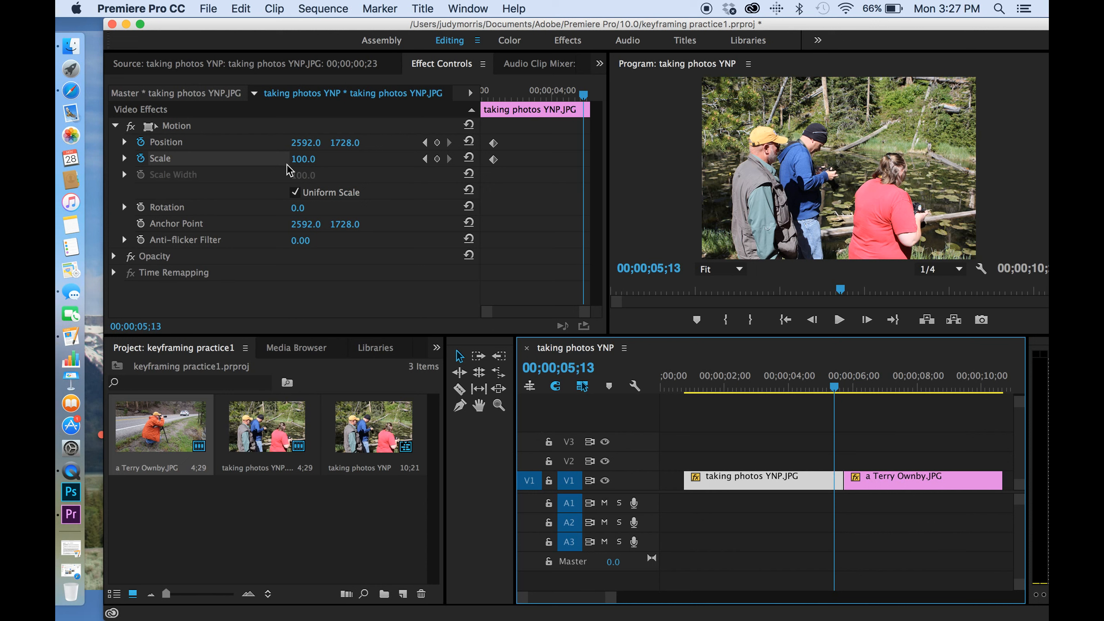
{"action": "mouse_move", "coordinate": [299, 163]}
{"action": "left_mouse_down"}
{"action": "mouse_move", "coordinate": [1102, 163]}
{"action": "mouse_move", "coordinate": [310, 163]}
{"action": "left_mouse_up"}
{"action": "left_click_drag", "start_coordinate": [109, 163], "coordinate": [18, 163]}
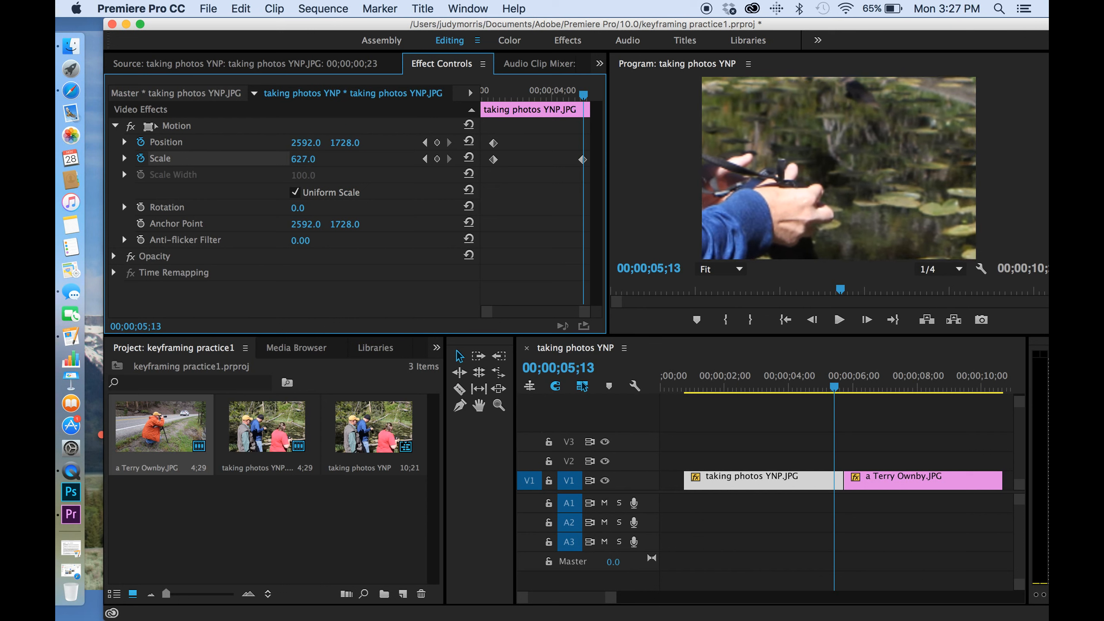
{"action": "left_click_drag", "start_coordinate": [33, 163], "coordinate": [43, 163]}
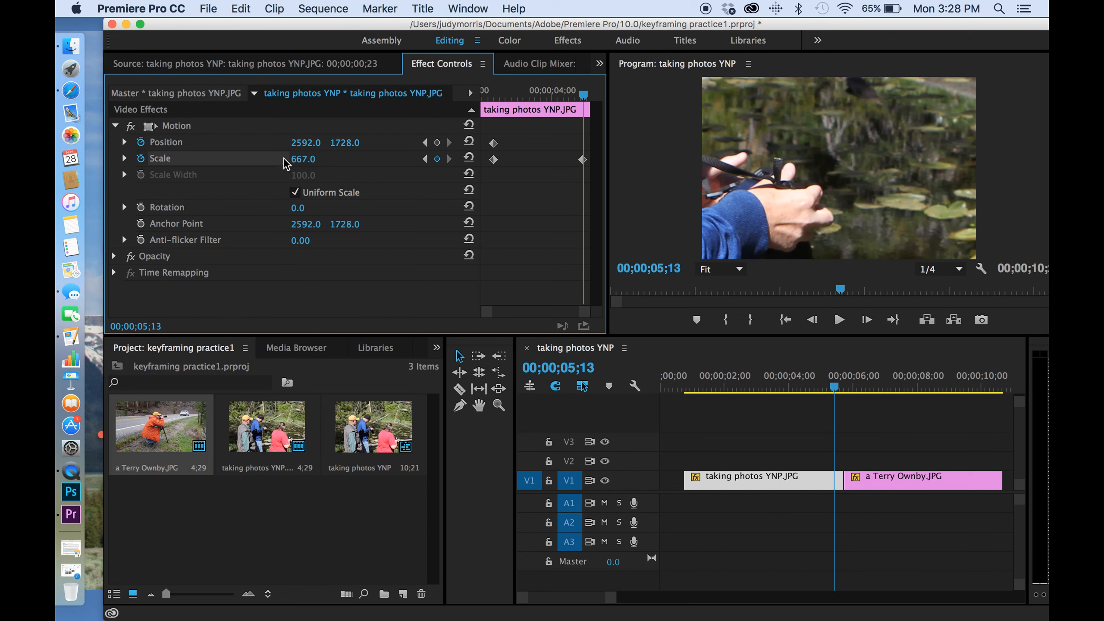
{"action": "left_click_drag", "start_coordinate": [298, 146], "coordinate": [434, 146]}
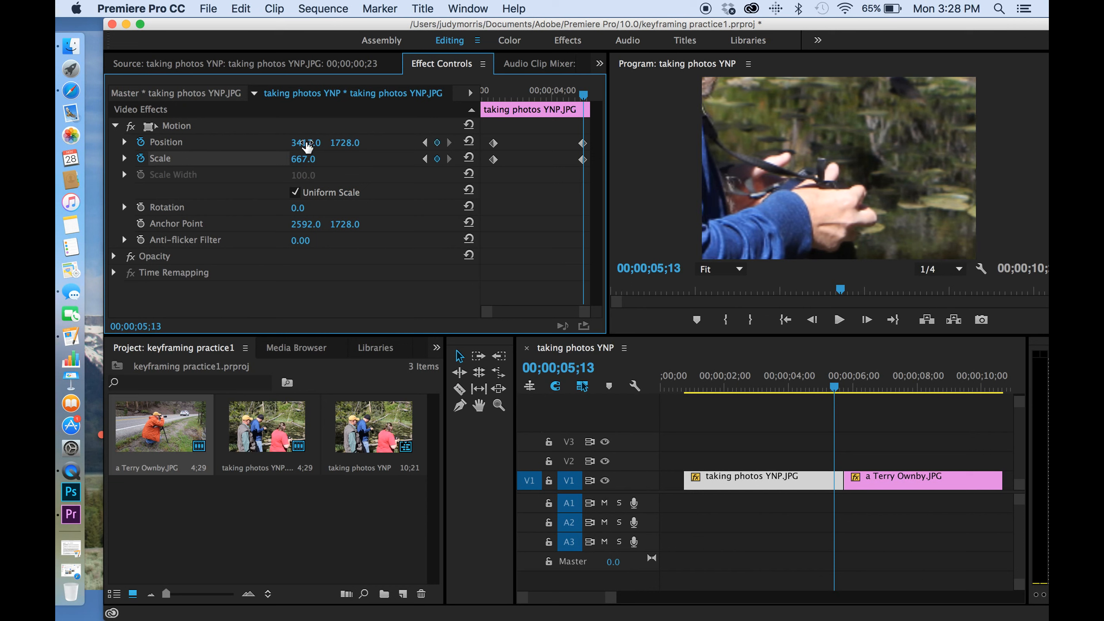
{"action": "left_click_drag", "start_coordinate": [344, 142], "coordinate": [308, 144]}
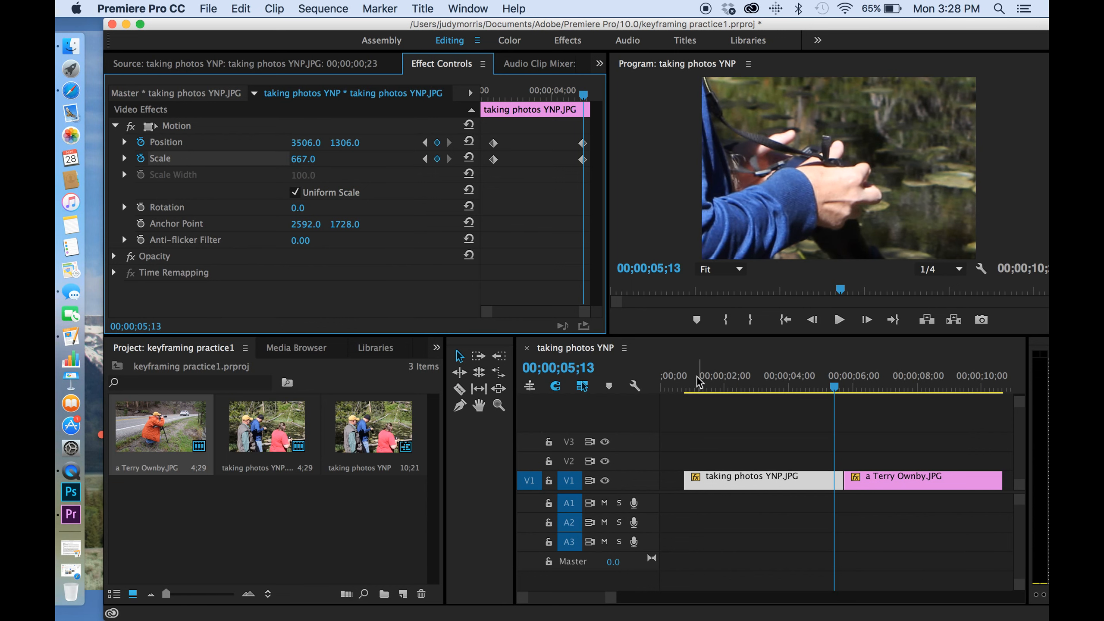
Step: Scrub through the taking photos YNP.JPG clip to preview its zoom and pan animation
{"action": "left_click_drag", "start_coordinate": [699, 382], "coordinate": [685, 383]}
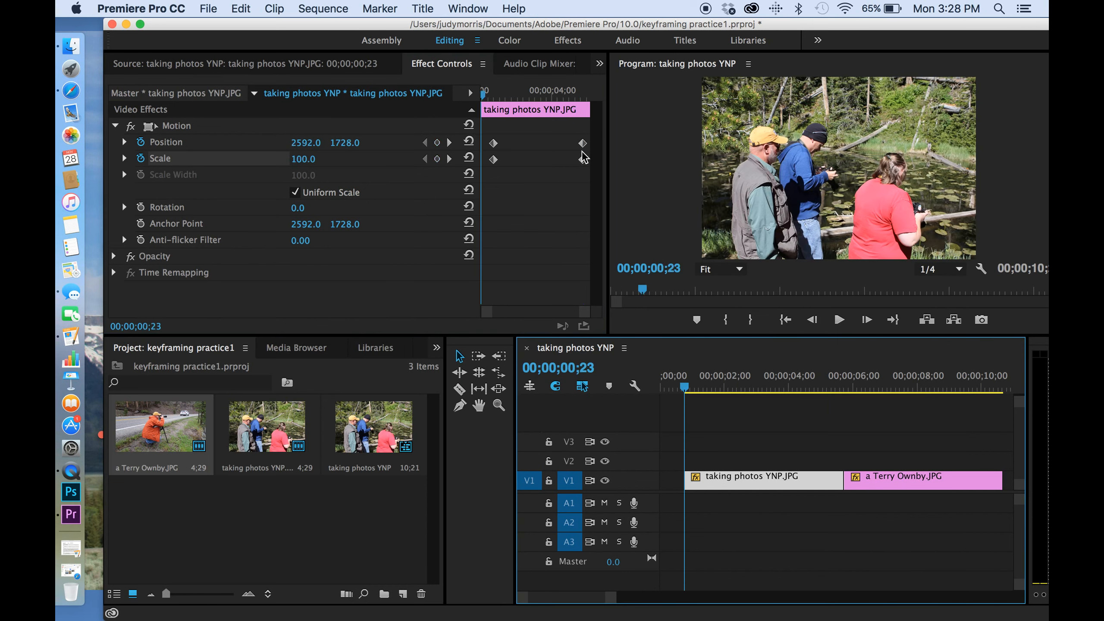
{"action": "left_click_drag", "start_coordinate": [686, 388], "coordinate": [842, 408]}
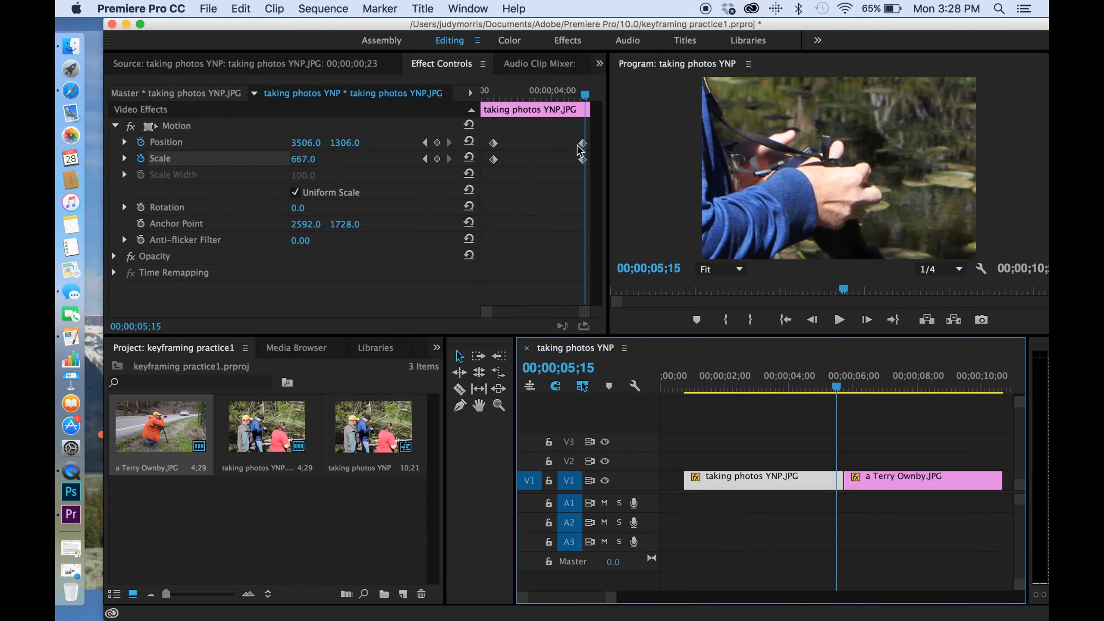
{"action": "mouse_move", "coordinate": [586, 98]}
{"action": "left_mouse_down"}
{"action": "mouse_move", "coordinate": [507, 105]}
{"action": "mouse_move", "coordinate": [586, 110]}
{"action": "left_mouse_up"}
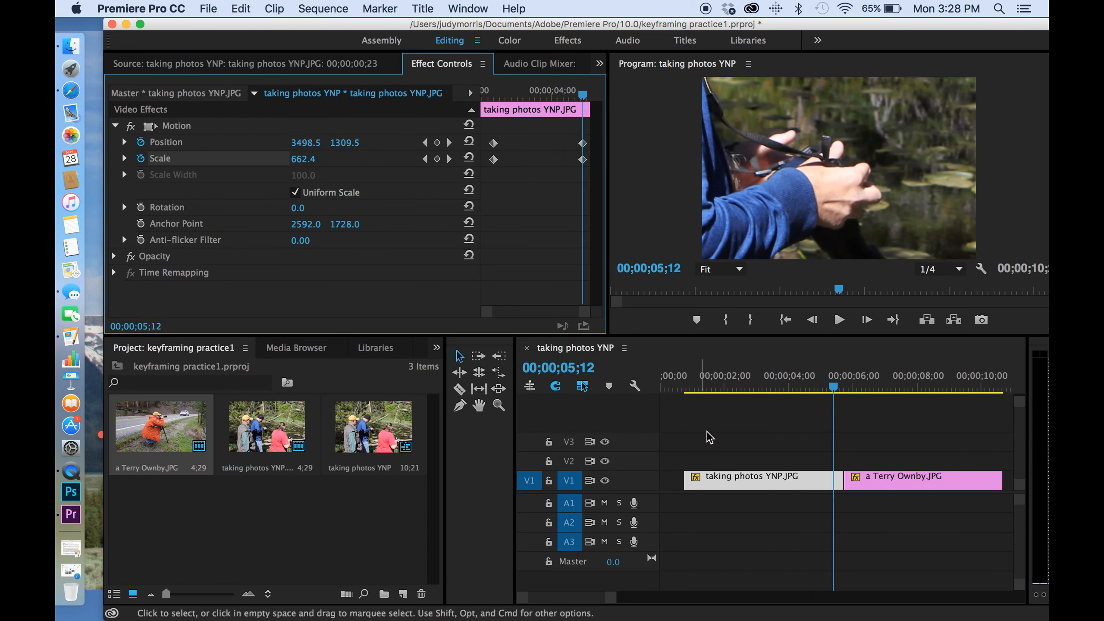
{"action": "left_click_drag", "start_coordinate": [692, 382], "coordinate": [686, 383]}
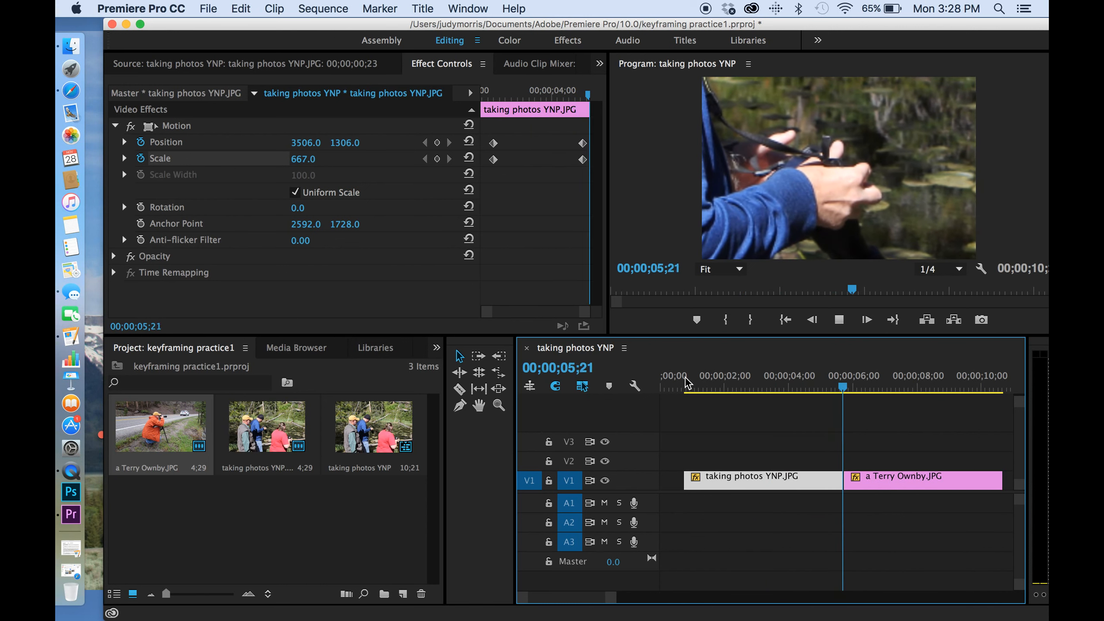
{"action": "left_click_drag", "start_coordinate": [687, 383], "coordinate": [839, 378]}
{"action": "left_click_drag", "start_coordinate": [926, 480], "coordinate": [1018, 485]}
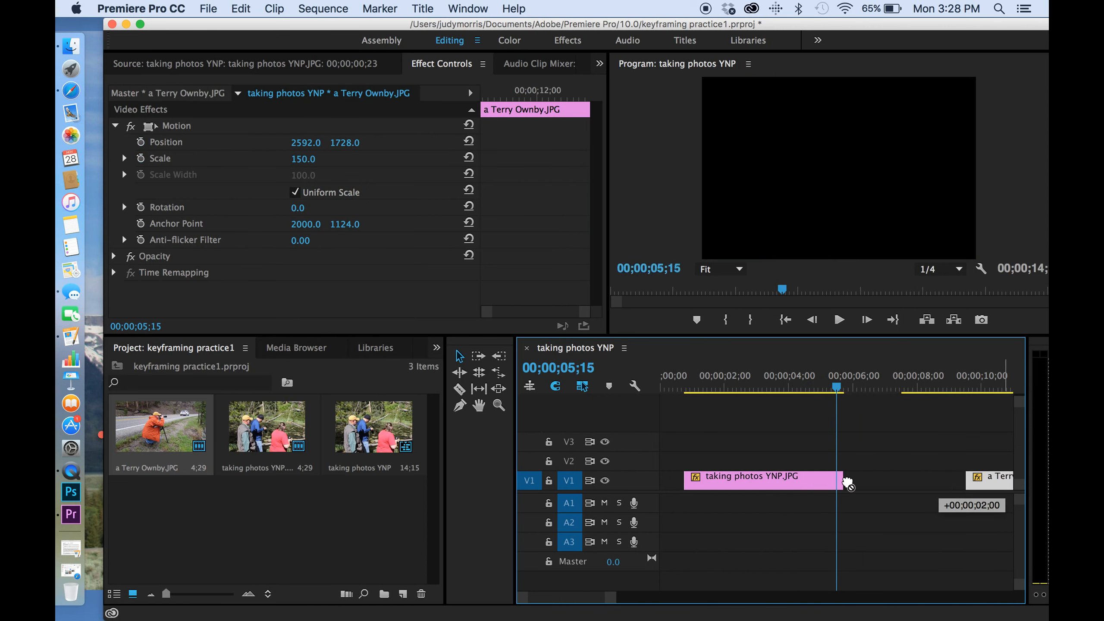
{"action": "left_click_drag", "start_coordinate": [840, 477], "coordinate": [966, 478]}
Step: Move the taking photos YNP.JPG clip's ending Position and Scale keyframes to the new end of the clip
{"action": "left_click", "coordinate": [696, 382]}
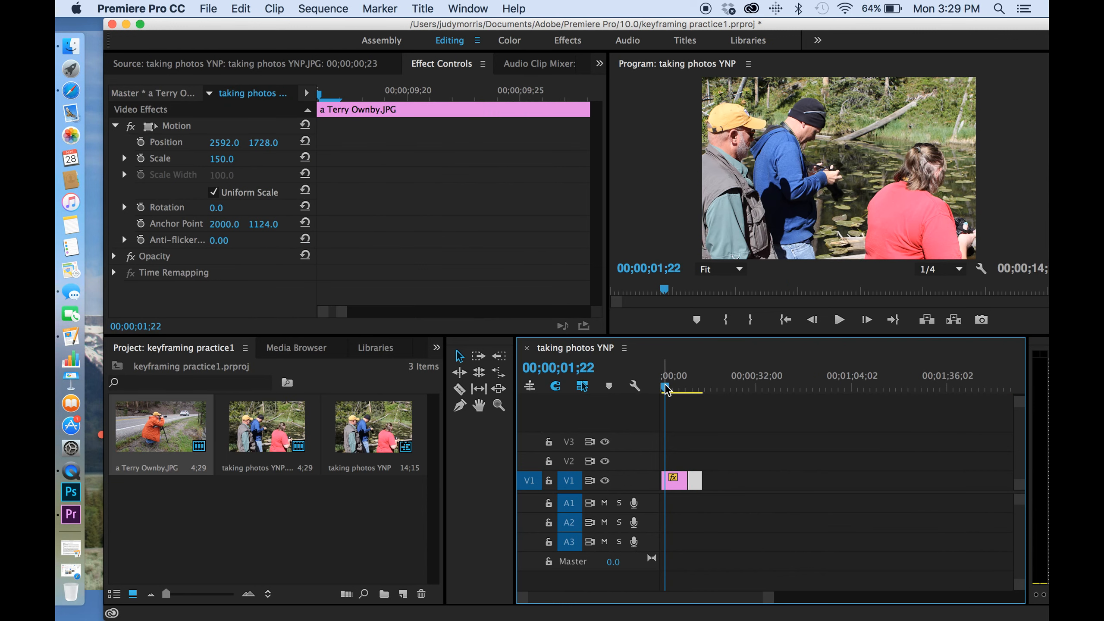
{"action": "left_click", "coordinate": [669, 481]}
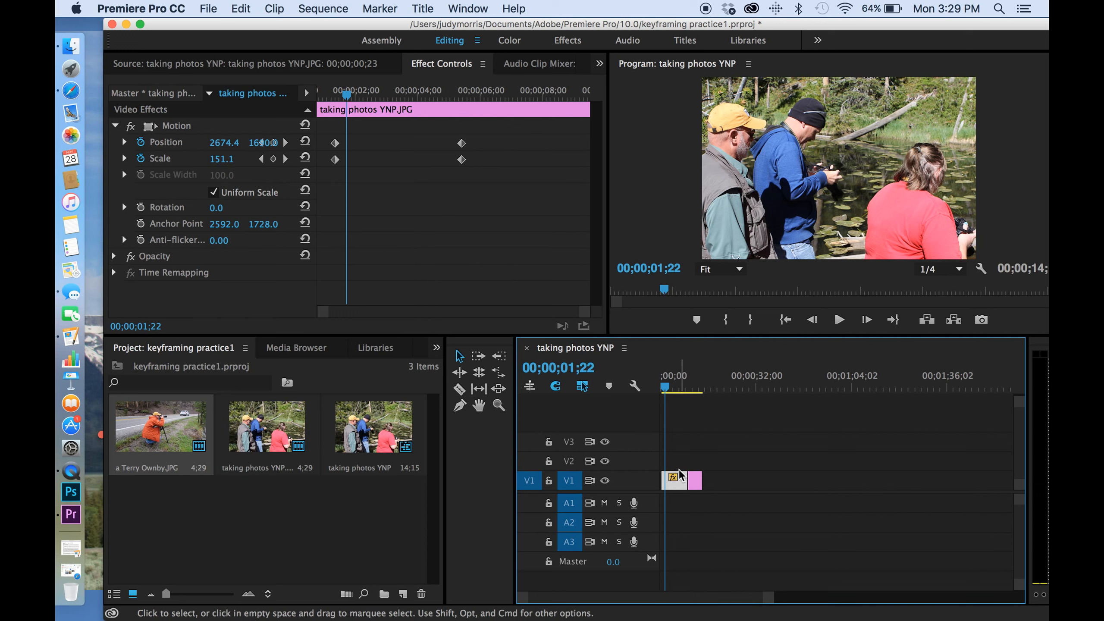
{"action": "left_click", "coordinate": [695, 481]}
{"action": "left_click", "coordinate": [678, 481]}
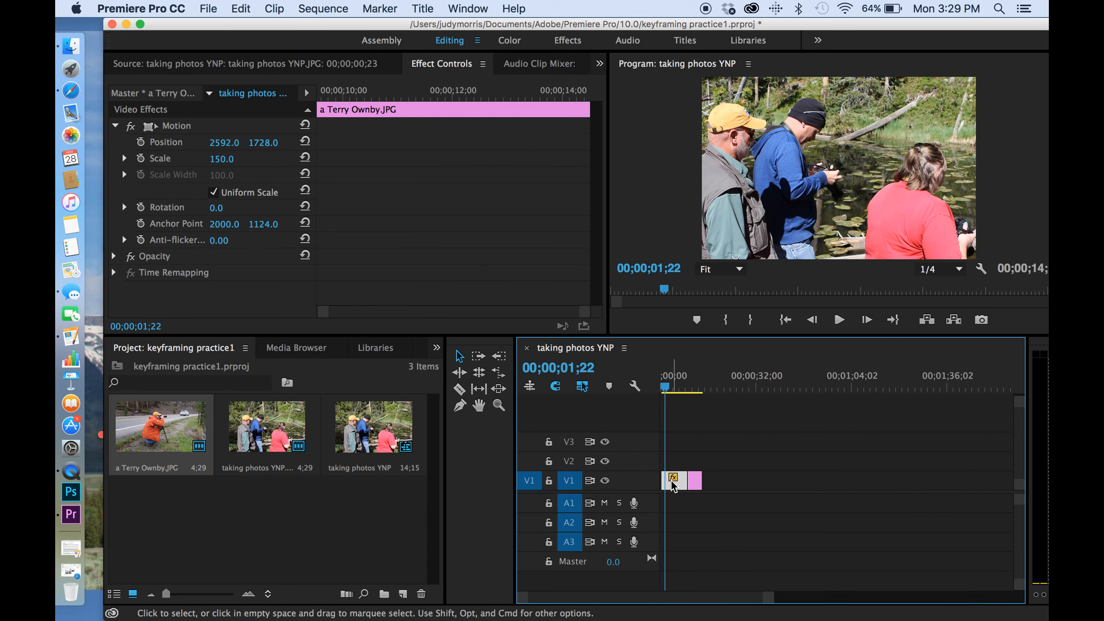
{"action": "left_click", "coordinate": [478, 167]}
{"action": "left_click_drag", "start_coordinate": [452, 138], "coordinate": [481, 152]}
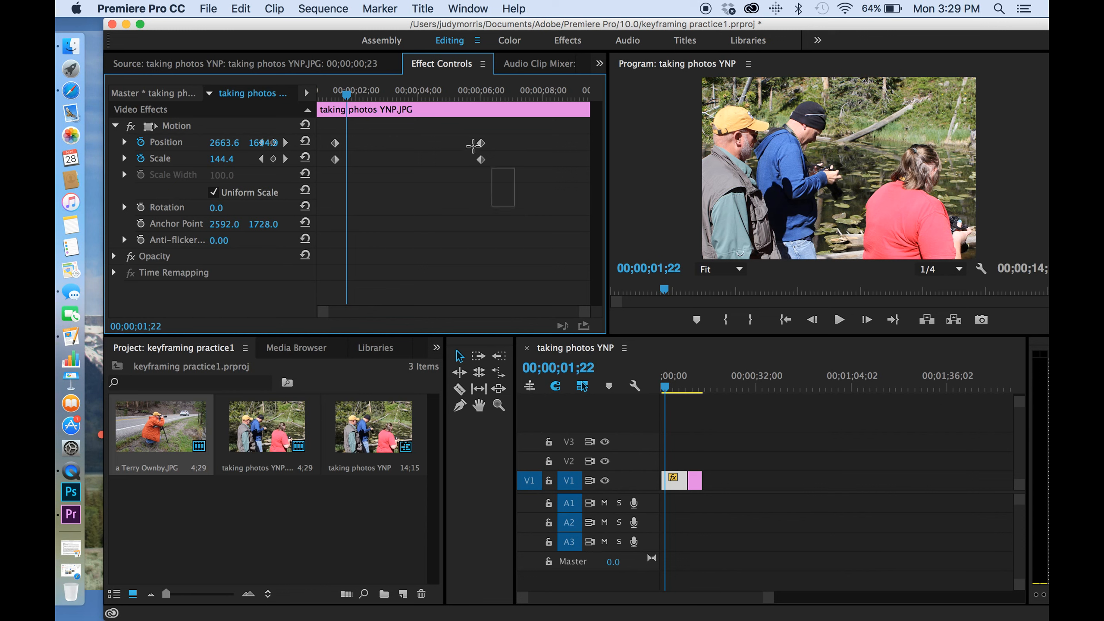
{"action": "left_click_drag", "start_coordinate": [482, 150], "coordinate": [611, 160]}
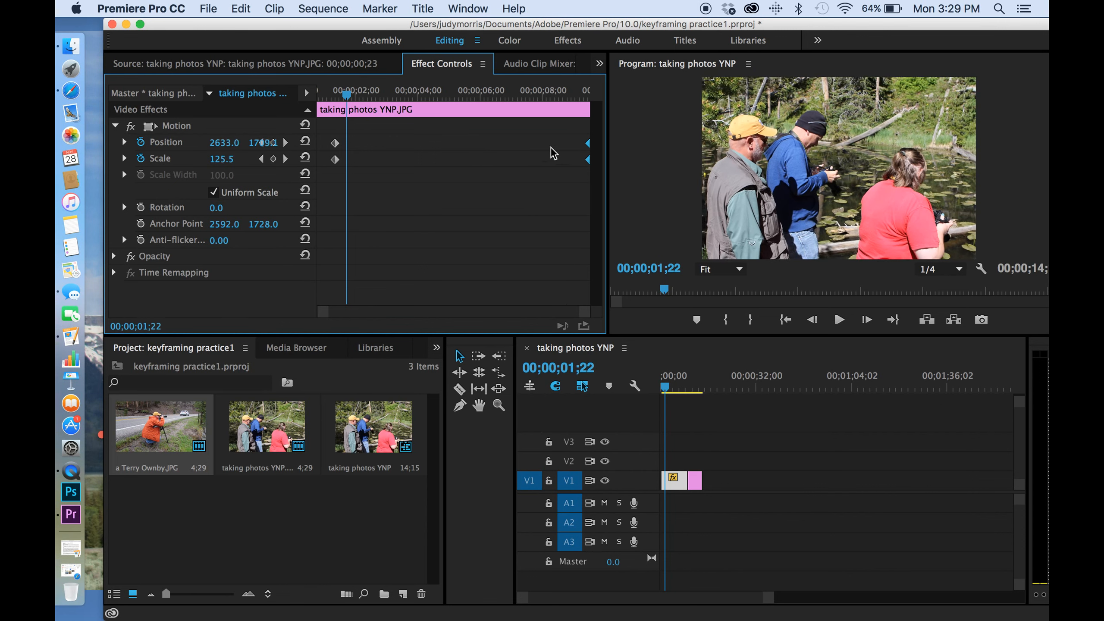
{"action": "mouse_move", "coordinate": [591, 152]}
{"action": "left_mouse_down"}
{"action": "mouse_move", "coordinate": [574, 152]}
{"action": "mouse_move", "coordinate": [610, 154]}
{"action": "left_mouse_up"}
{"action": "left_click_drag", "start_coordinate": [589, 149], "coordinate": [581, 171]}
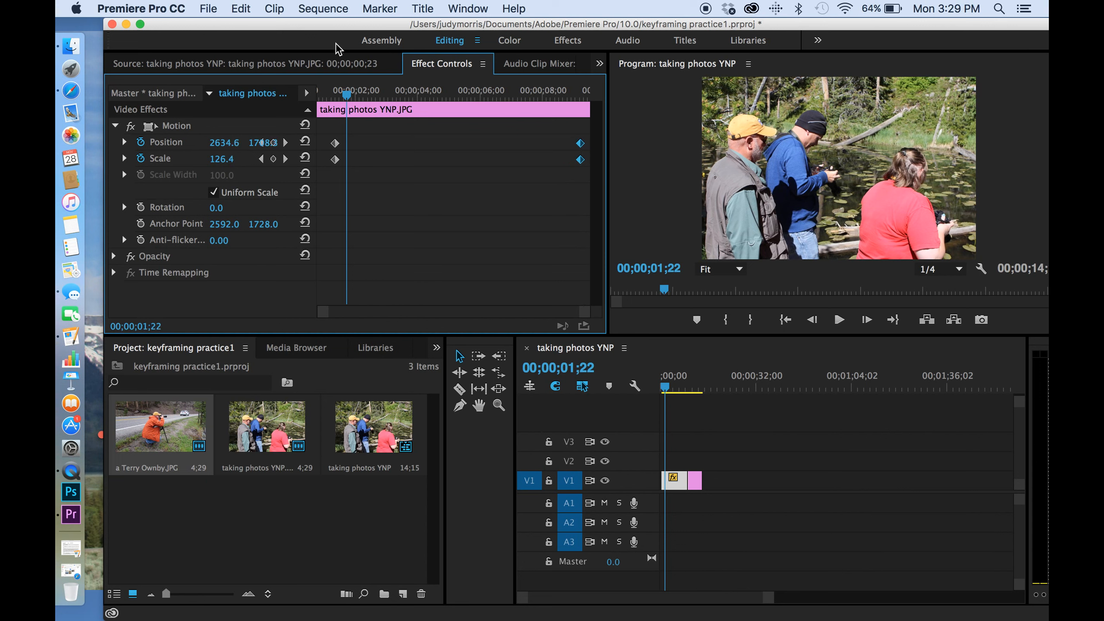
Step: Play the taking photos YNP.JPG clip from its start to preview the longer animation
{"action": "left_click_drag", "start_coordinate": [346, 94], "coordinate": [320, 99]}
{"action": "key", "text": "space"}
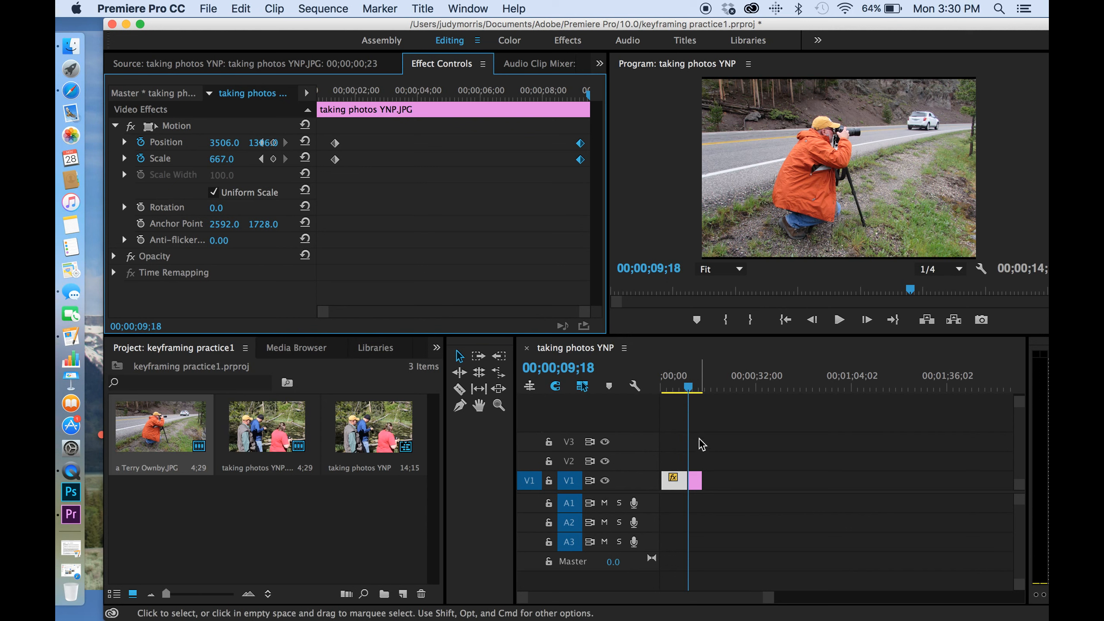
{"action": "mouse_move", "coordinate": [685, 374]}
{"action": "left_mouse_down"}
{"action": "mouse_move", "coordinate": [691, 382]}
{"action": "mouse_move", "coordinate": [671, 381]}
{"action": "mouse_move", "coordinate": [694, 382]}
{"action": "left_mouse_up"}
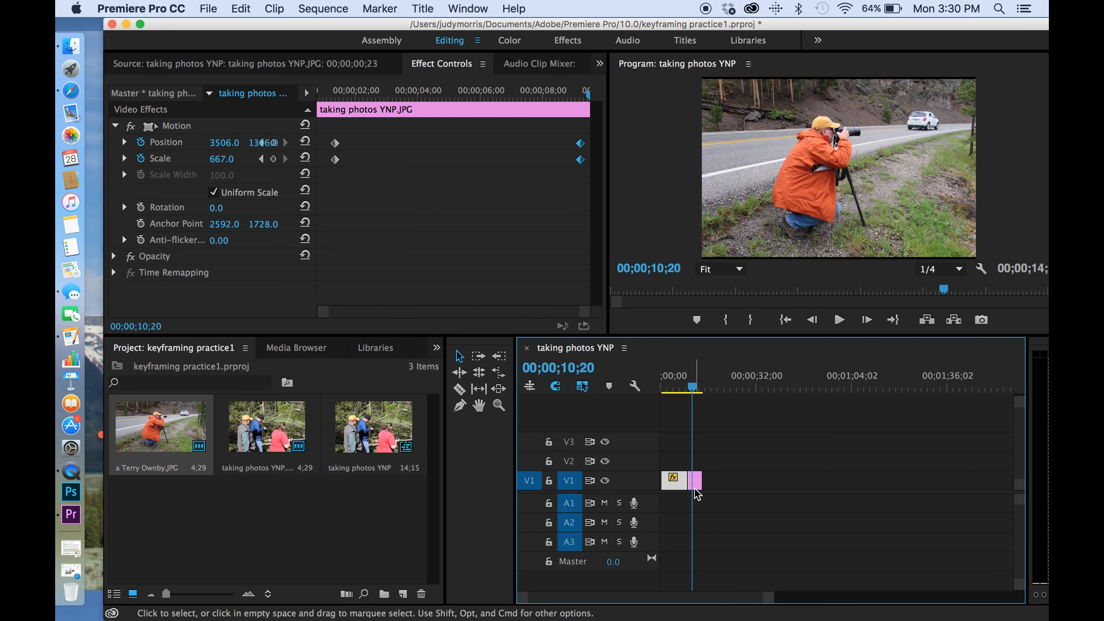
{"action": "left_click_drag", "start_coordinate": [701, 471], "coordinate": [725, 474]}
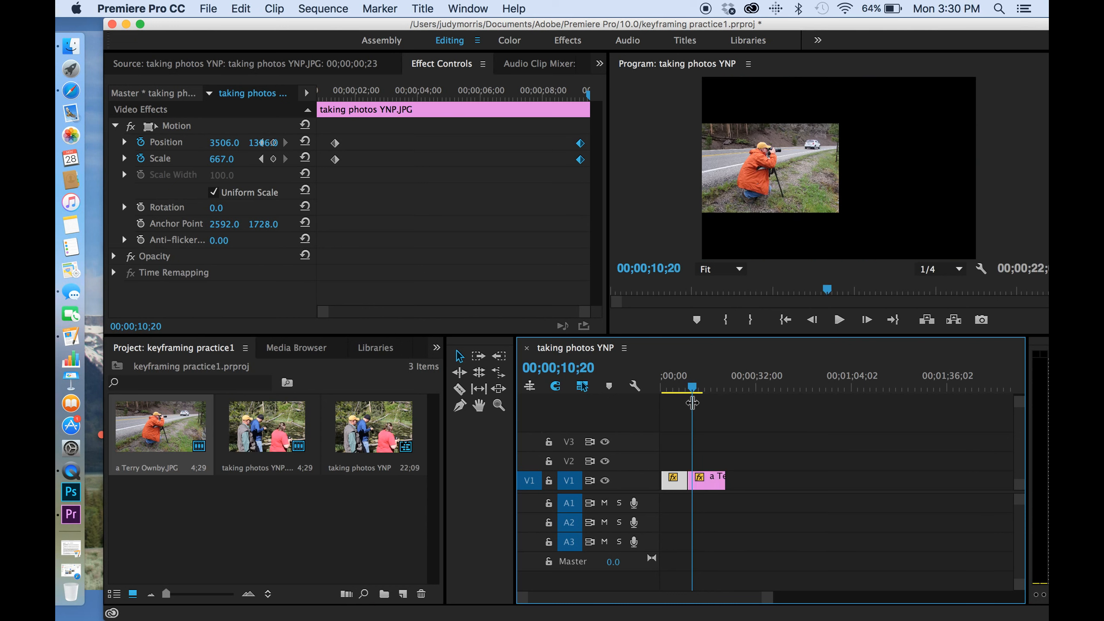
{"action": "left_click", "coordinate": [693, 389]}
{"action": "left_click_drag", "start_coordinate": [692, 385], "coordinate": [723, 384]}
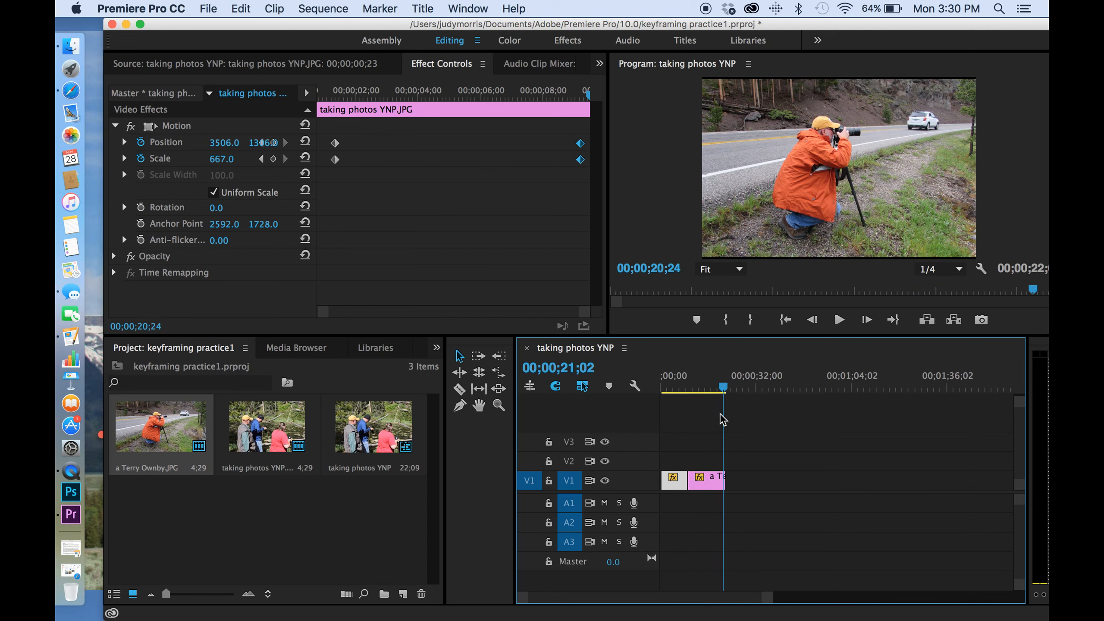
{"action": "left_click", "coordinate": [704, 481]}
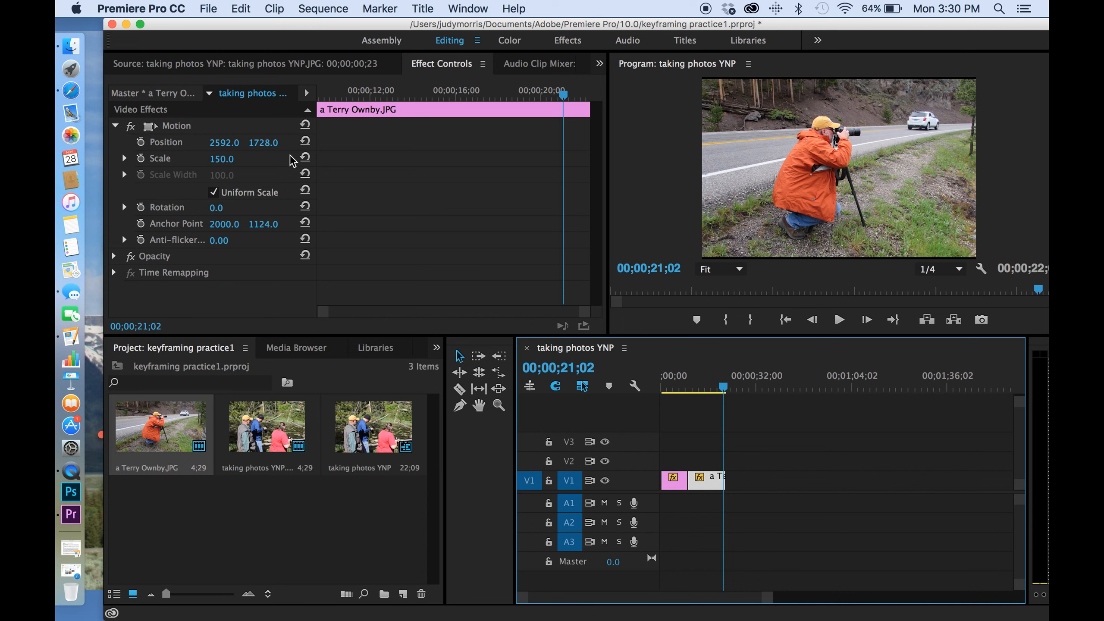
{"action": "left_click", "coordinate": [141, 143]}
{"action": "left_click", "coordinate": [141, 159]}
Step: At the clip's start, 00;00;09;27, set Scale to 668.0 and Position X to 2447.0 to zoom on the photographer
{"action": "left_click_drag", "start_coordinate": [513, 91], "coordinate": [329, 103]}
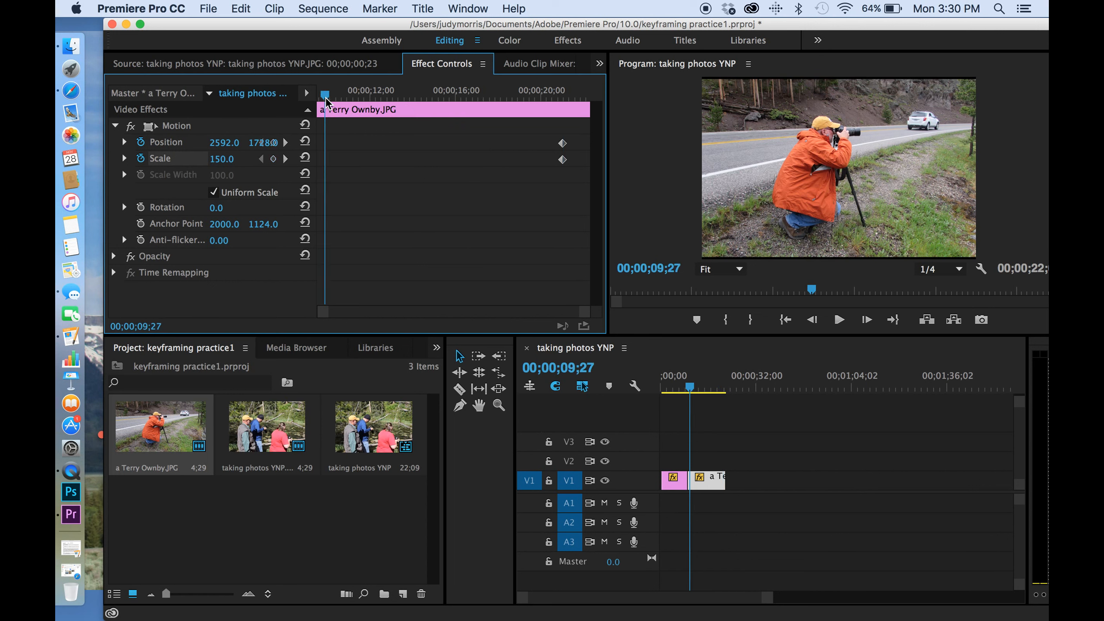
{"action": "left_click_drag", "start_coordinate": [222, 159], "coordinate": [446, 159]}
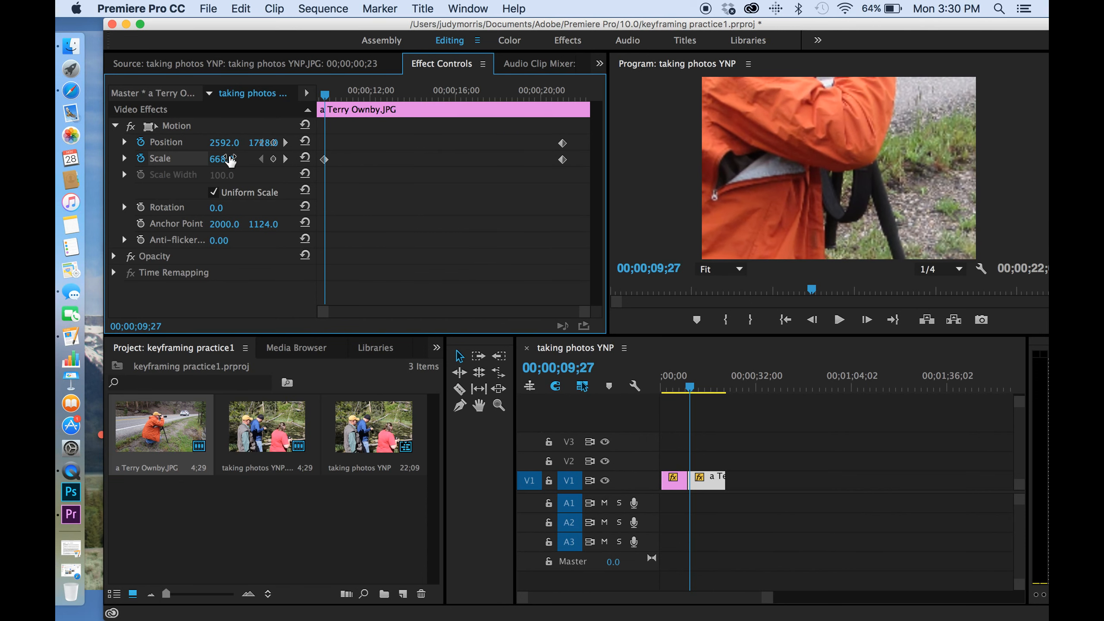
{"action": "left_click_drag", "start_coordinate": [224, 143], "coordinate": [535, 143]}
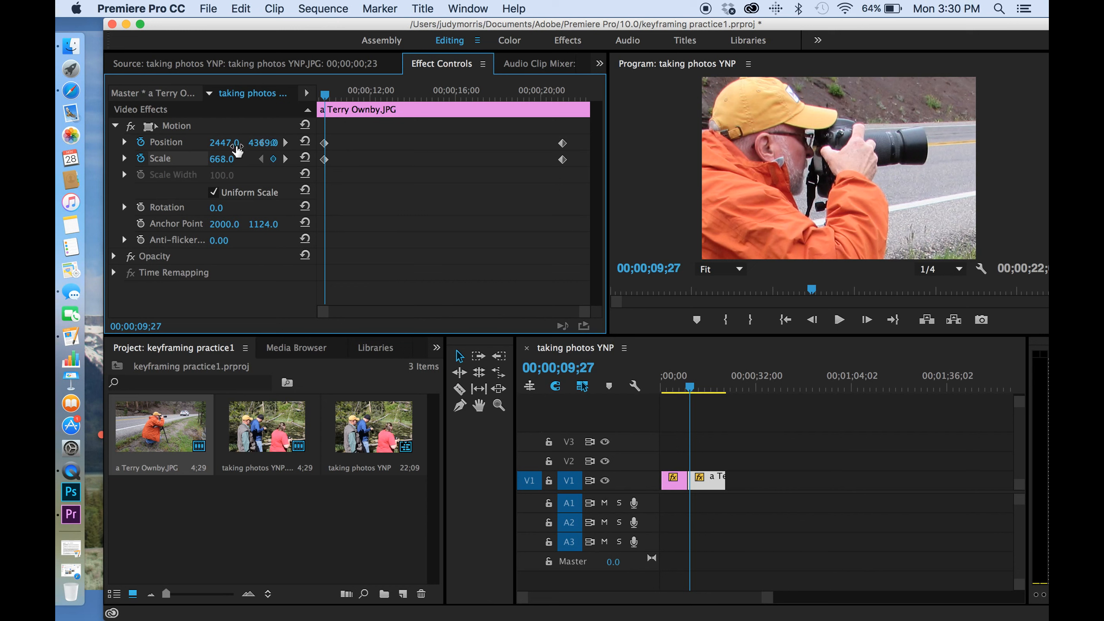
{"action": "left_click_drag", "start_coordinate": [343, 95], "coordinate": [309, 95]}
{"action": "key", "text": "space"}
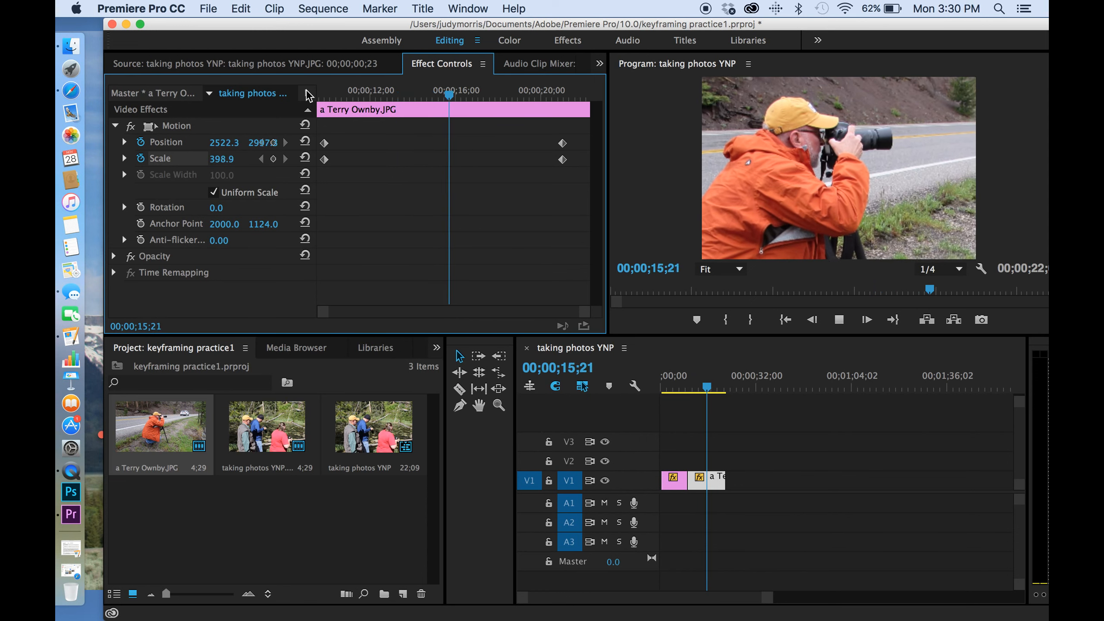
{"action": "left_click_drag", "start_coordinate": [667, 387], "coordinate": [659, 388]}
{"action": "key", "text": "space"}
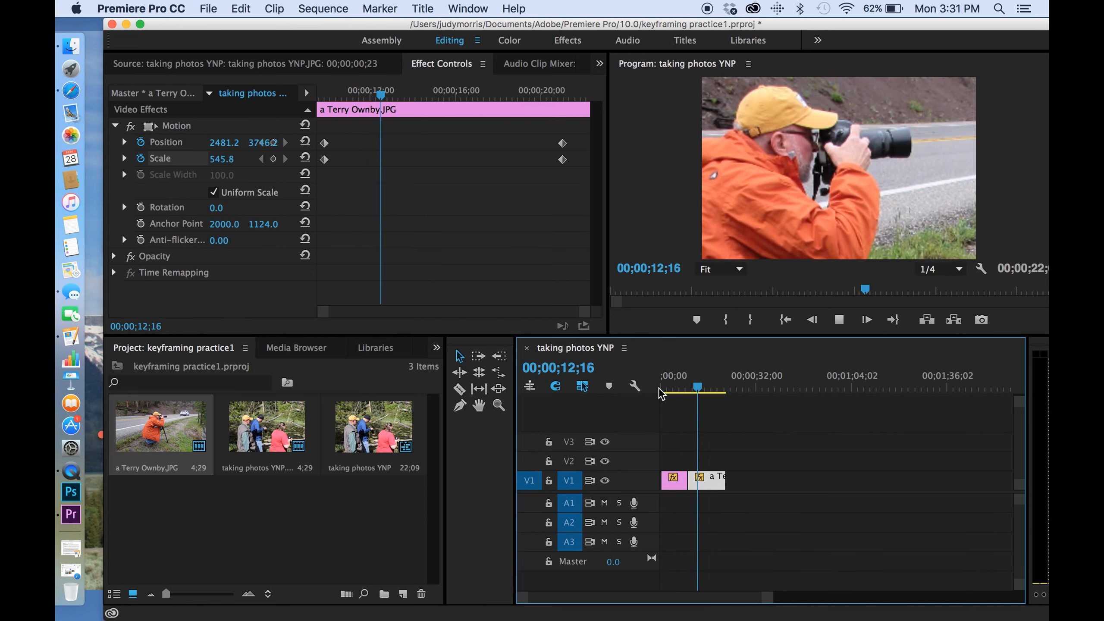
{"action": "left_click", "coordinate": [561, 151]}
{"action": "left_click_drag", "start_coordinate": [564, 147], "coordinate": [409, 150]}
{"action": "left_click_drag", "start_coordinate": [357, 93], "coordinate": [319, 112]}
{"action": "key", "text": "space"}
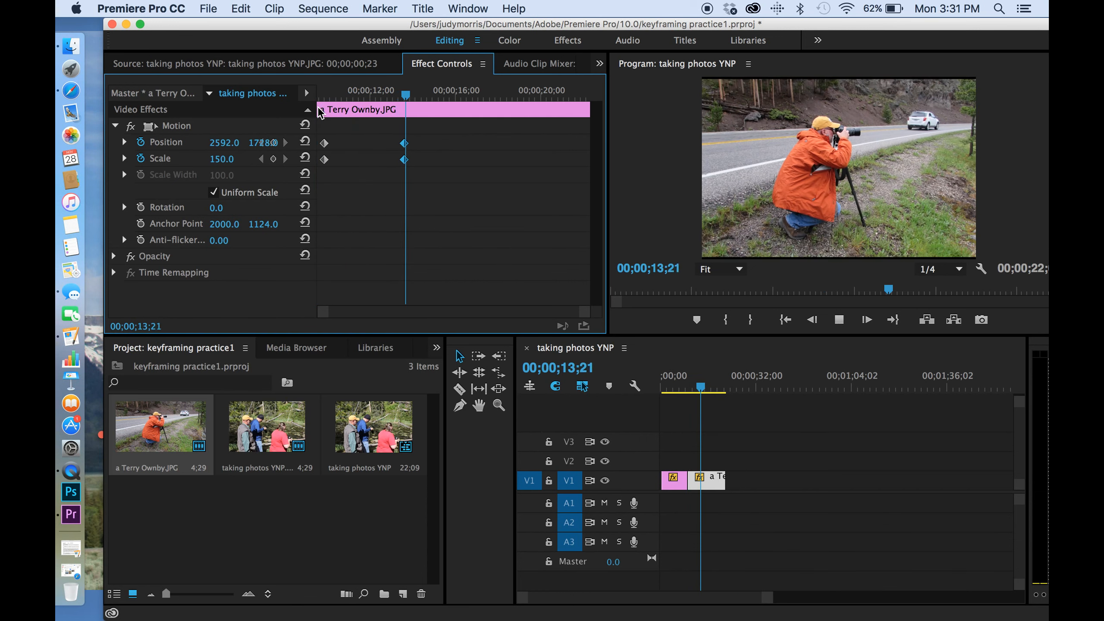
{"action": "key", "text": "space"}
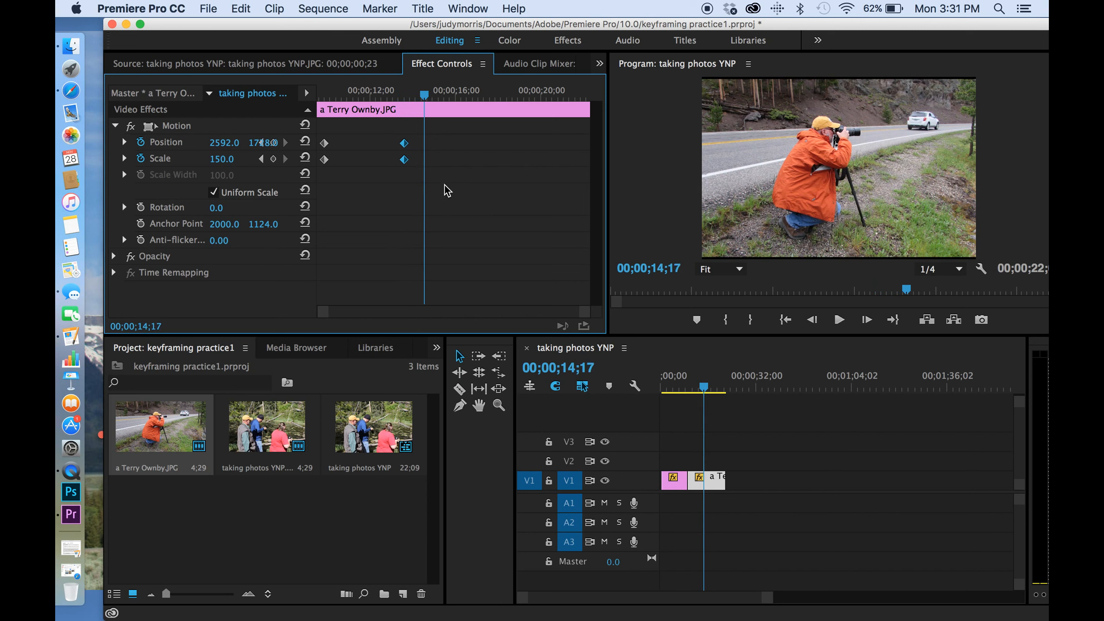
{"action": "left_click_drag", "start_coordinate": [405, 142], "coordinate": [560, 143]}
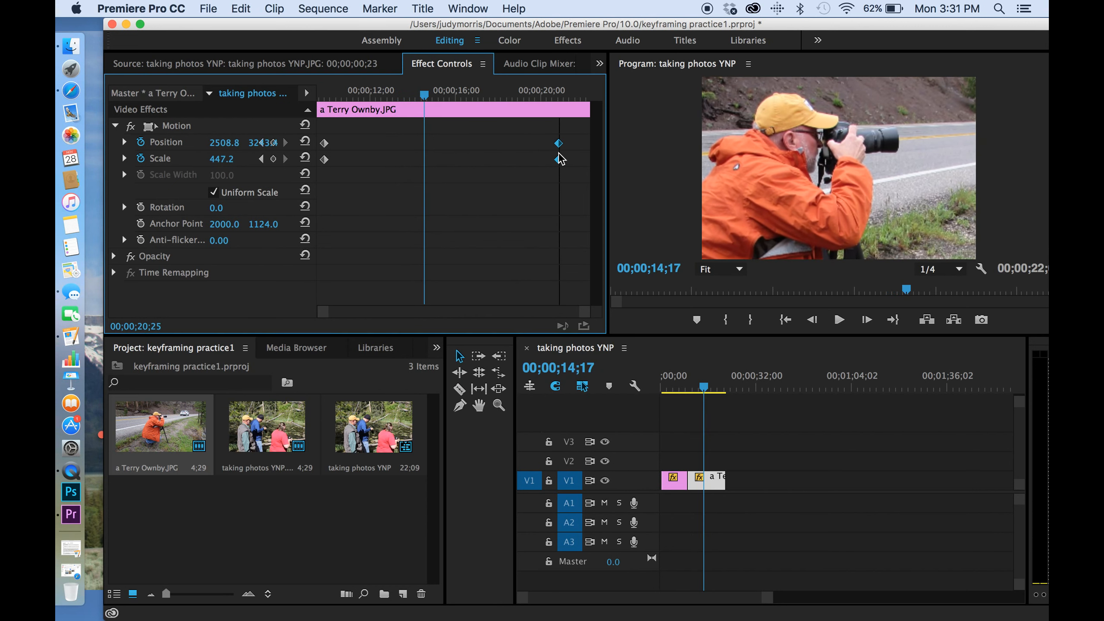
Step: Move the taking photos YNP.JPG clip's ending Position and Scale keyframes to its very last frame
{"action": "left_click_drag", "start_coordinate": [674, 377], "coordinate": [688, 375]}
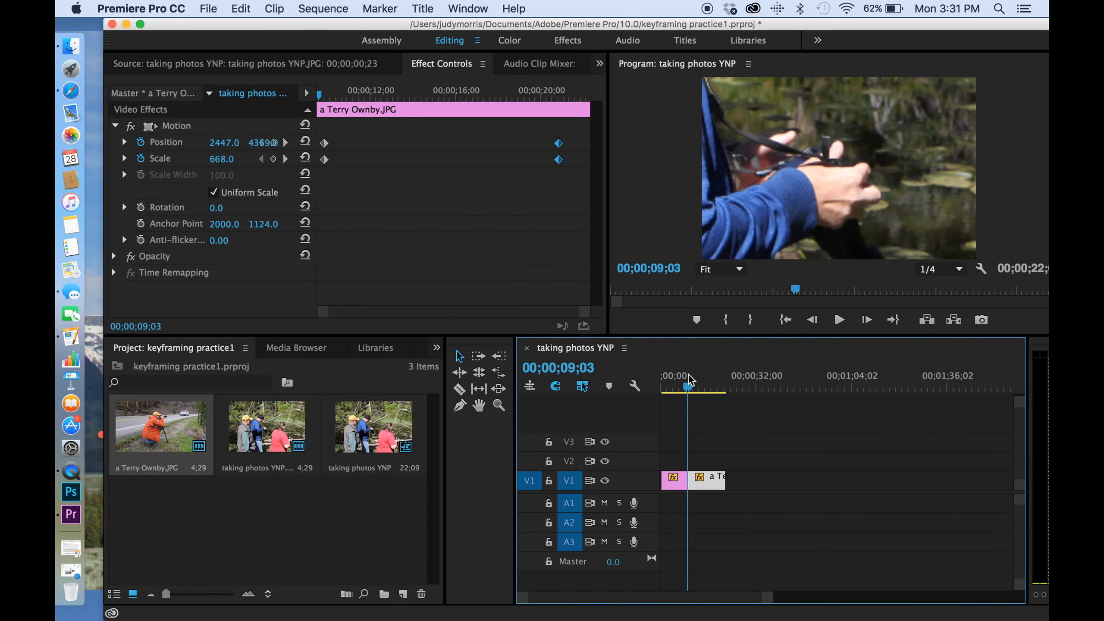
{"action": "left_click_drag", "start_coordinate": [349, 202], "coordinate": [315, 152]}
{"action": "left_click", "coordinate": [680, 384]}
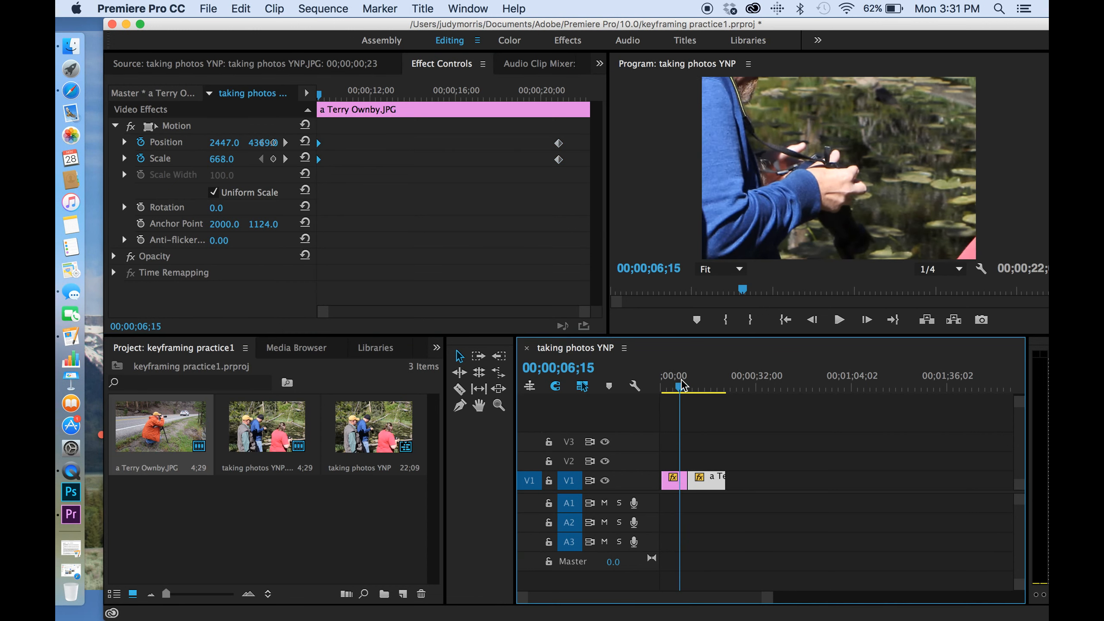
{"action": "left_click", "coordinate": [678, 478]}
{"action": "left_click", "coordinate": [586, 176]}
{"action": "left_click_drag", "start_coordinate": [581, 152], "coordinate": [602, 152]}
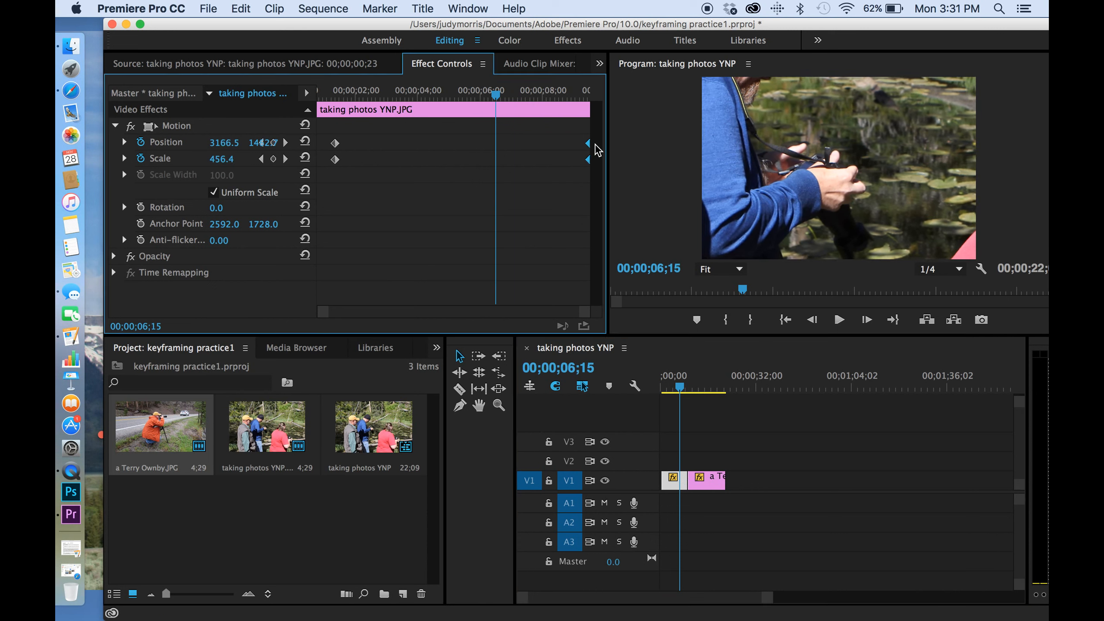
Step: Check the edit point between the two clips and play the sequence from the start to preview both animations
{"action": "left_click", "coordinate": [686, 481]}
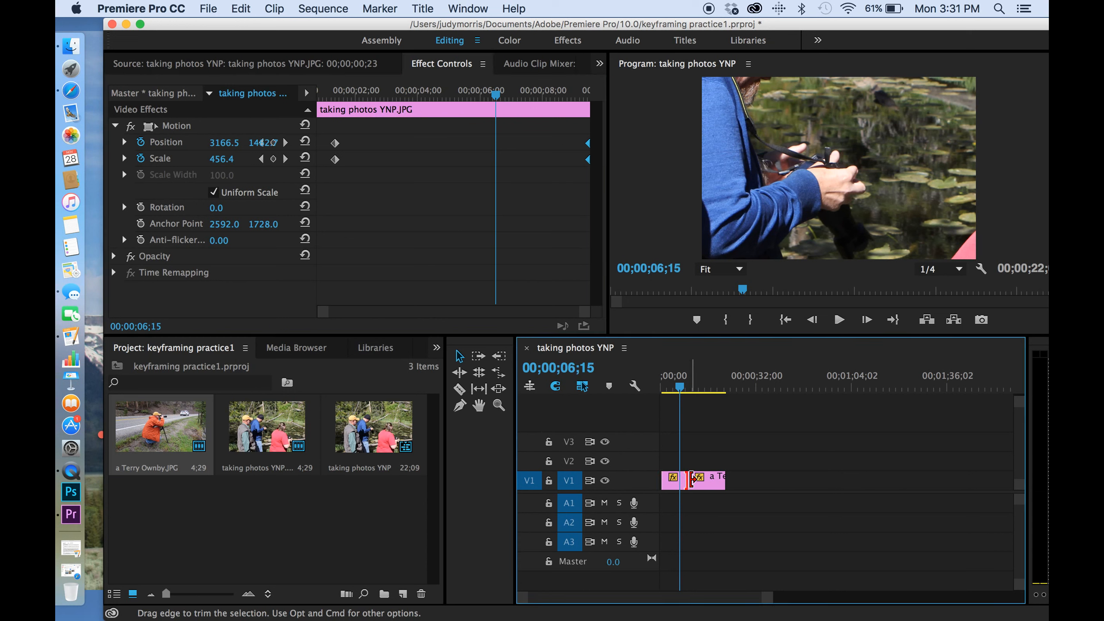
{"action": "left_click", "coordinate": [693, 477]}
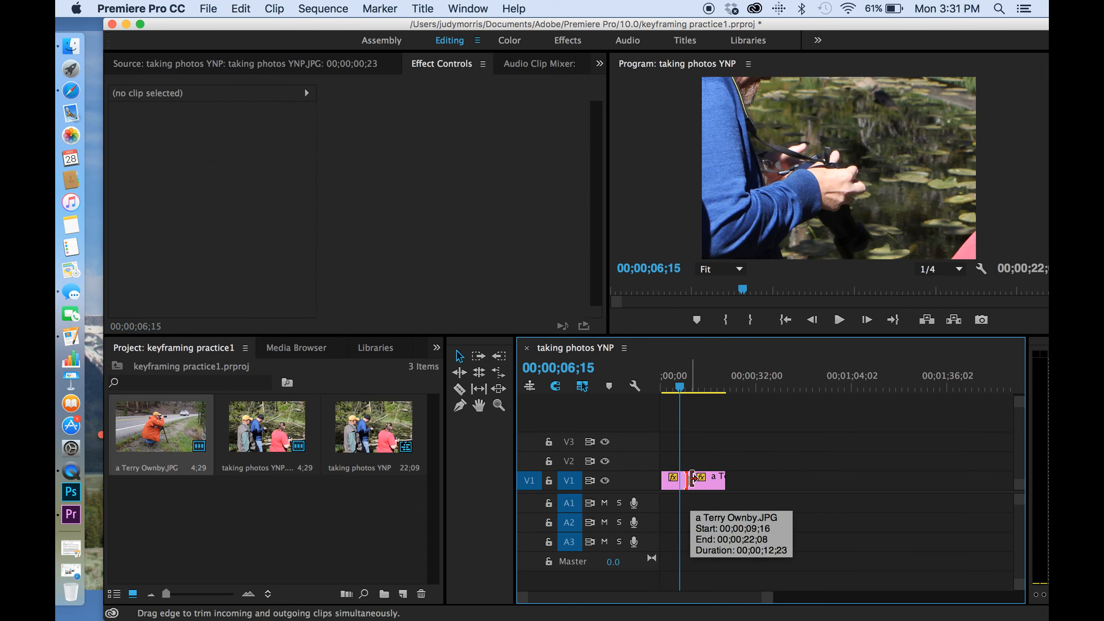
{"action": "left_click_drag", "start_coordinate": [679, 394], "coordinate": [659, 395]}
{"action": "key", "text": "space"}
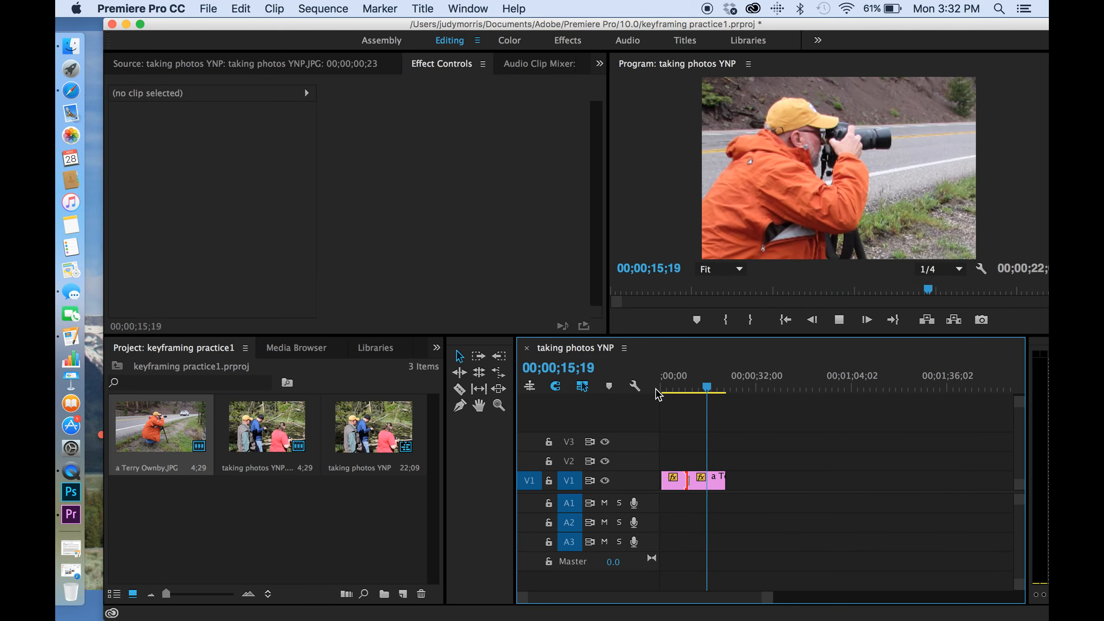
{"action": "left_click_drag", "start_coordinate": [660, 393], "coordinate": [704, 399]}
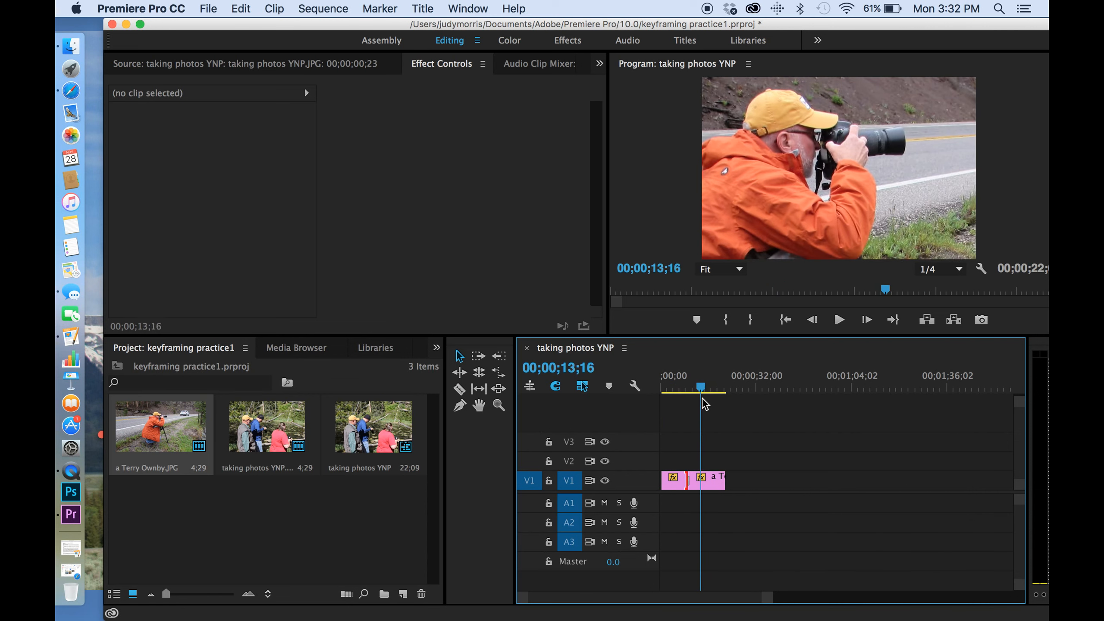